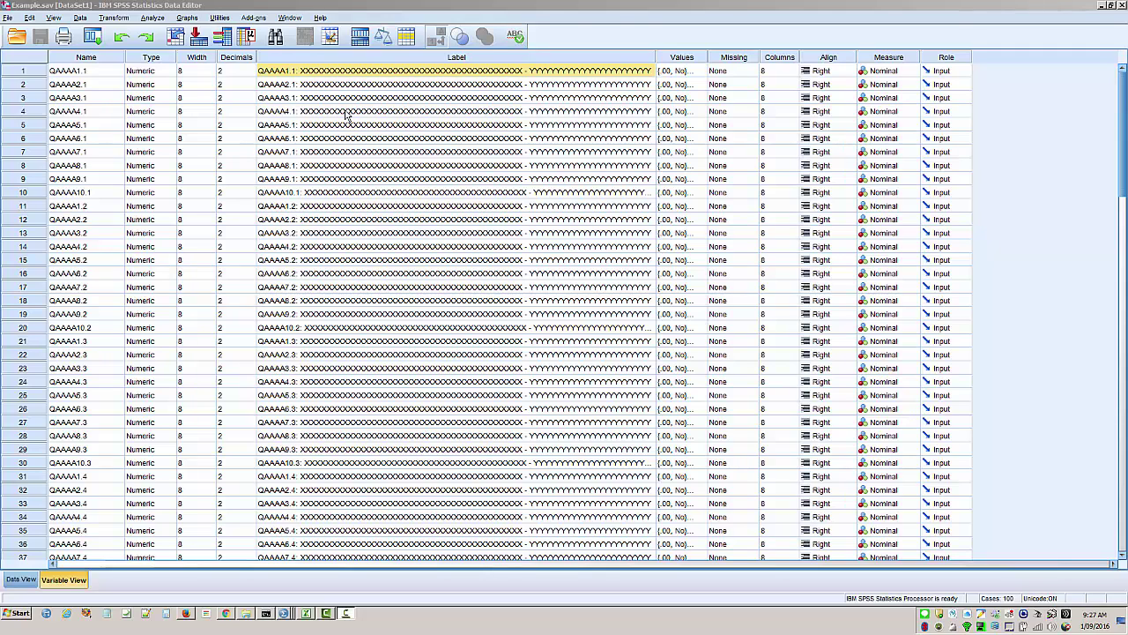
- Select and copy all 100 variable names in SPSS's Name column, QAAAA1.1 through QAAAA10.10
click(77, 88)
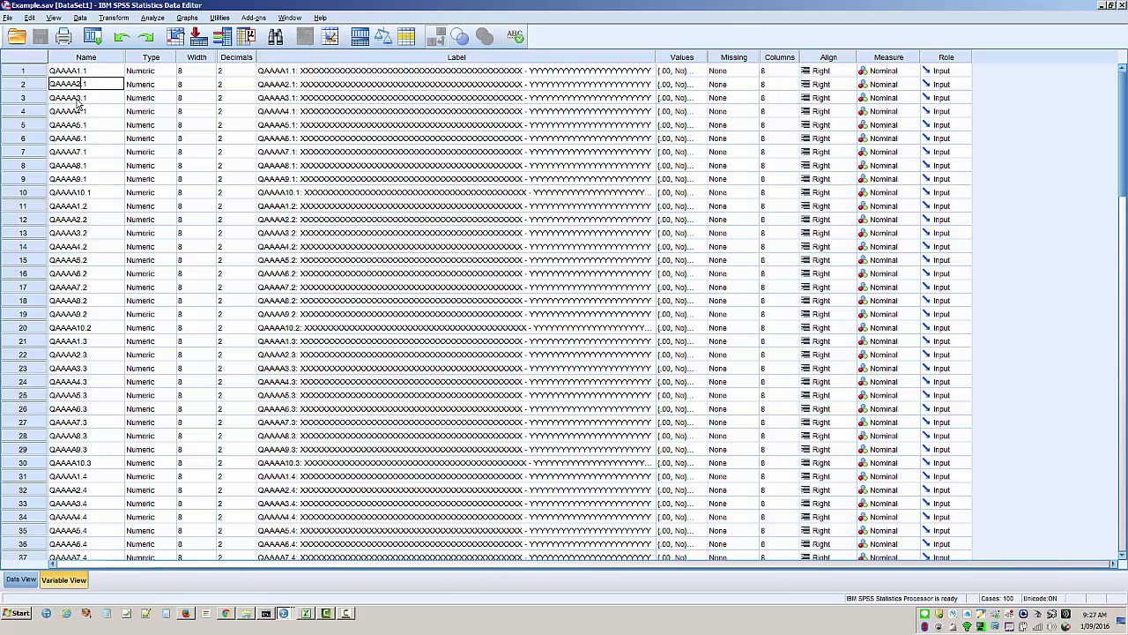
click(82, 206)
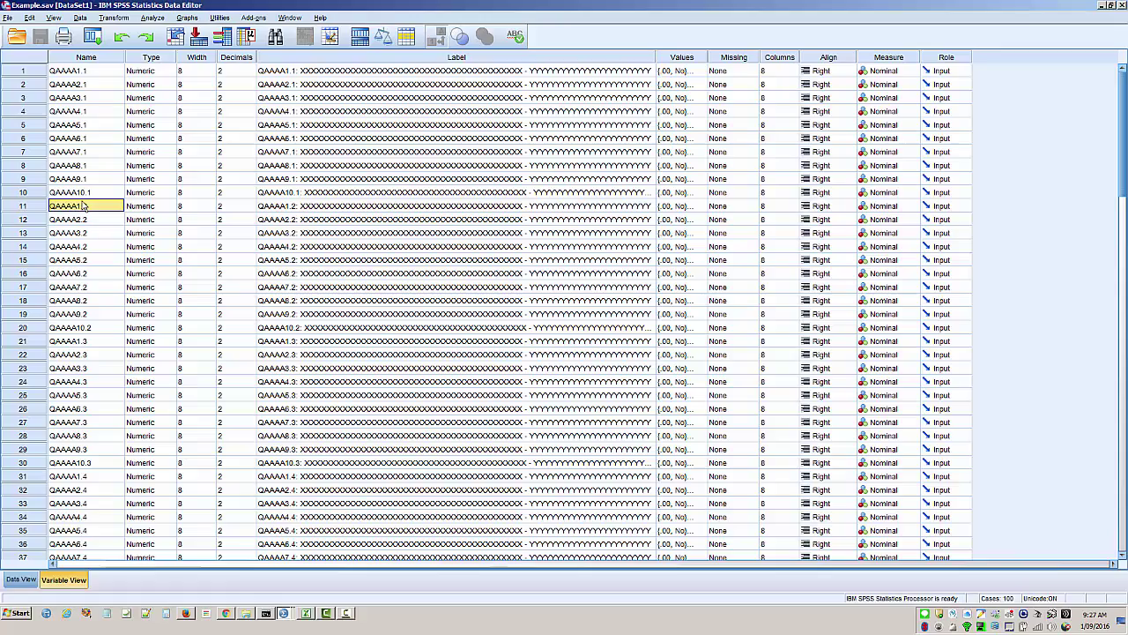
drag(110, 72, 102, 446)
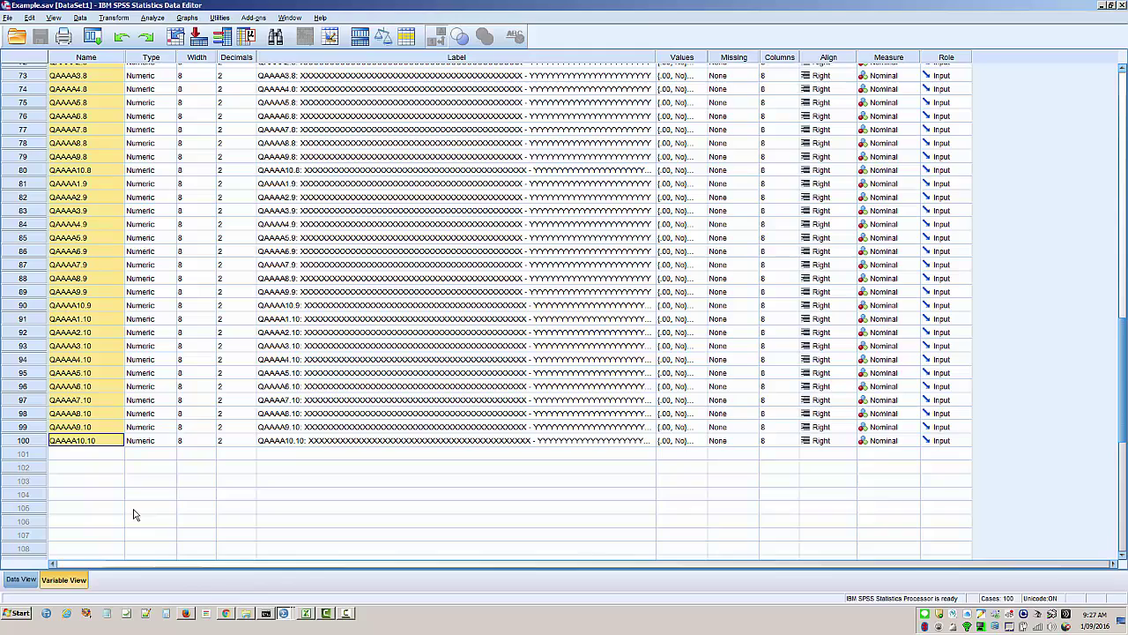
- Add a new Sheet4 in Excel, paste the 100 variable names into column A, and widen it
click(308, 617)
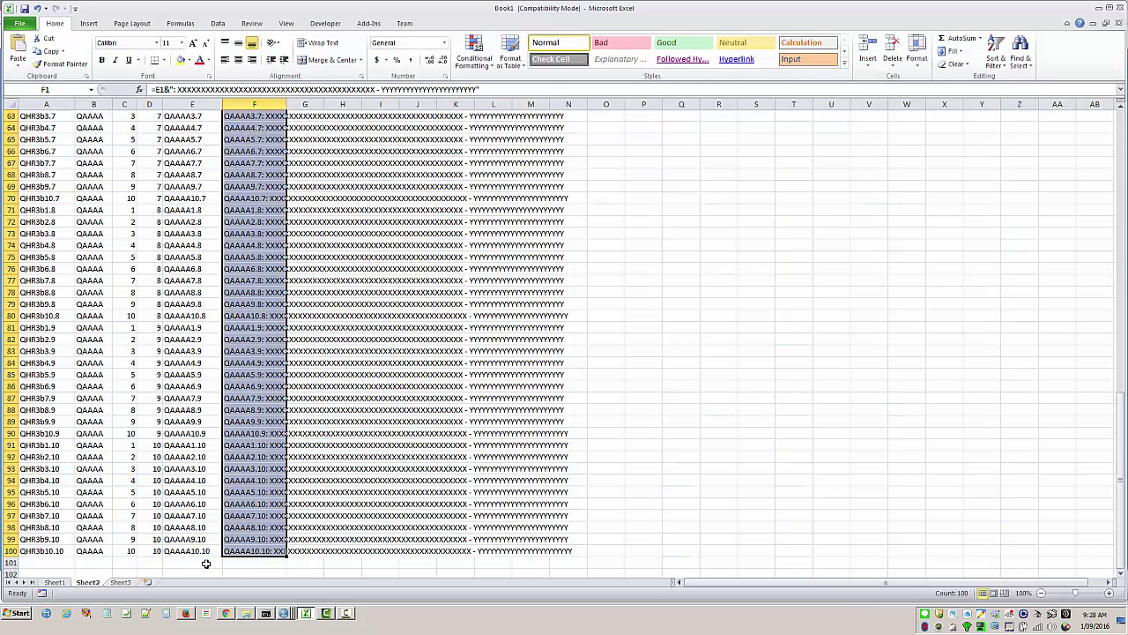
click(124, 583)
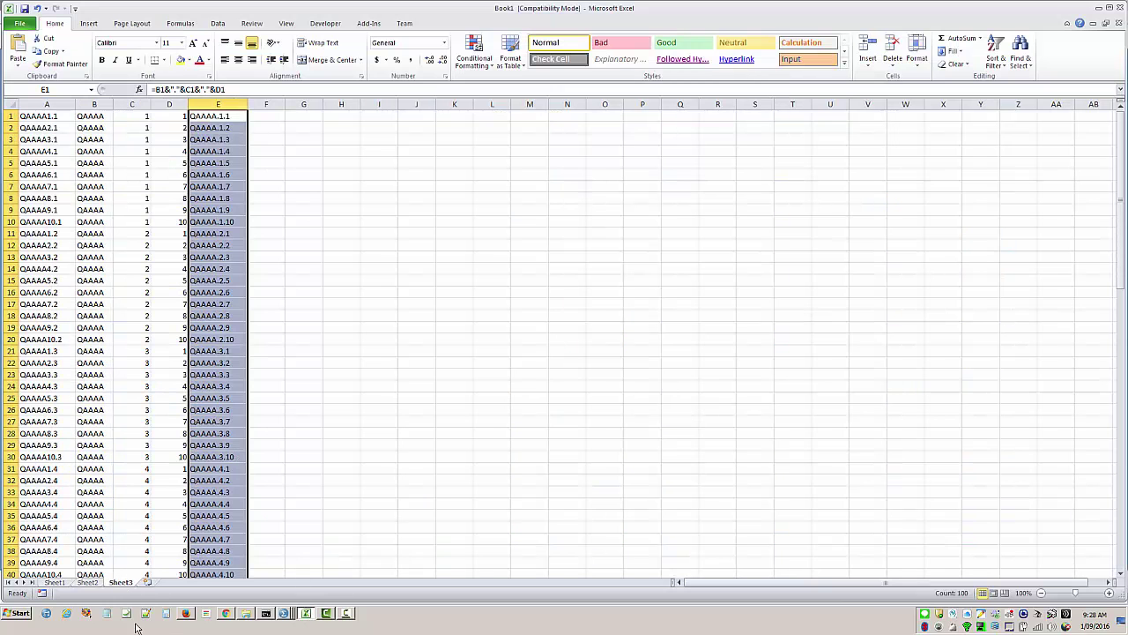
click(148, 584)
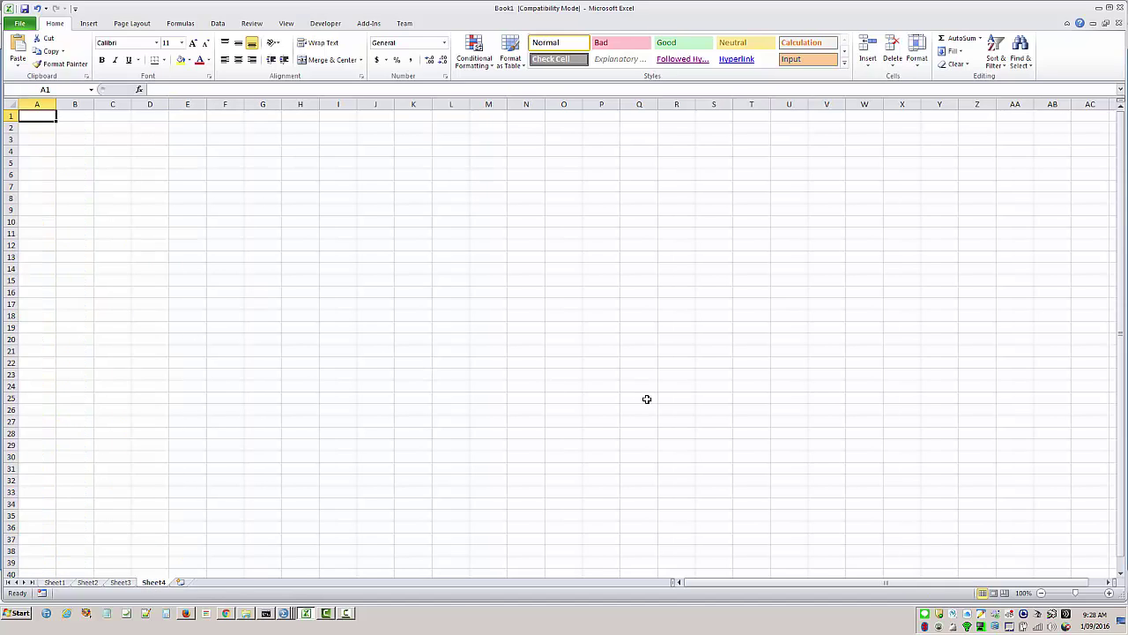
key(ctrl+v)
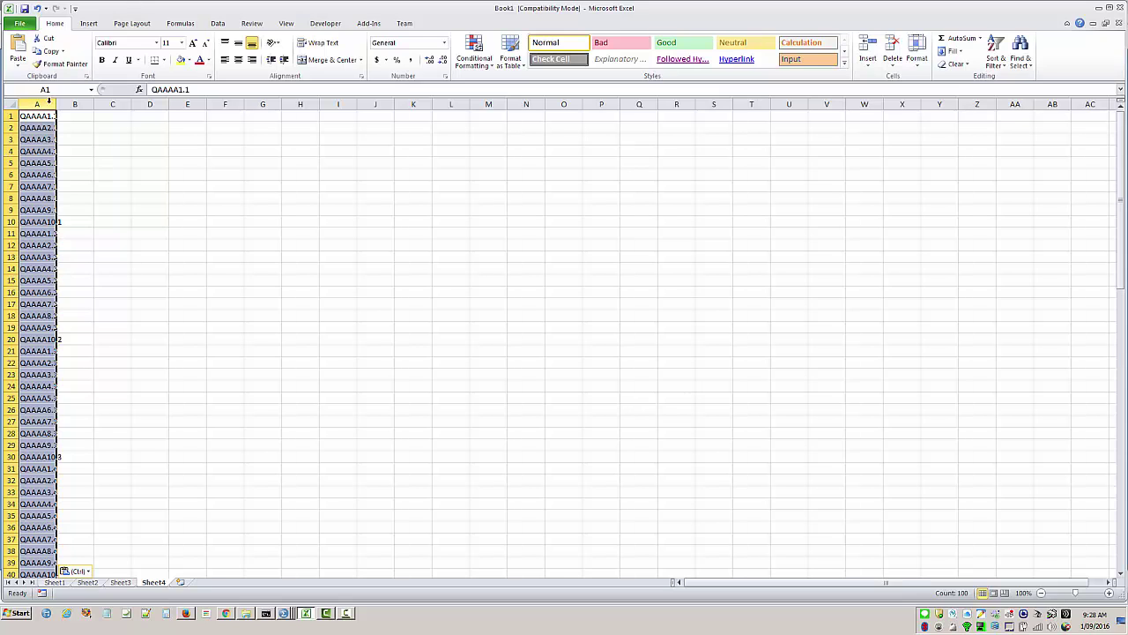
drag(56, 105, 75, 105)
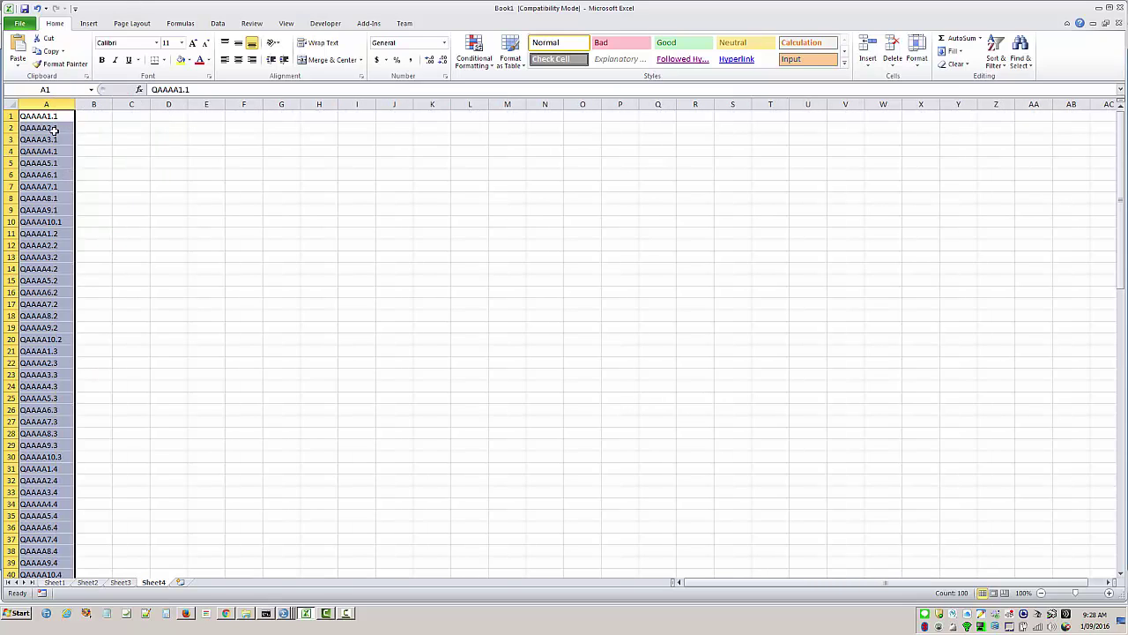
click(97, 118)
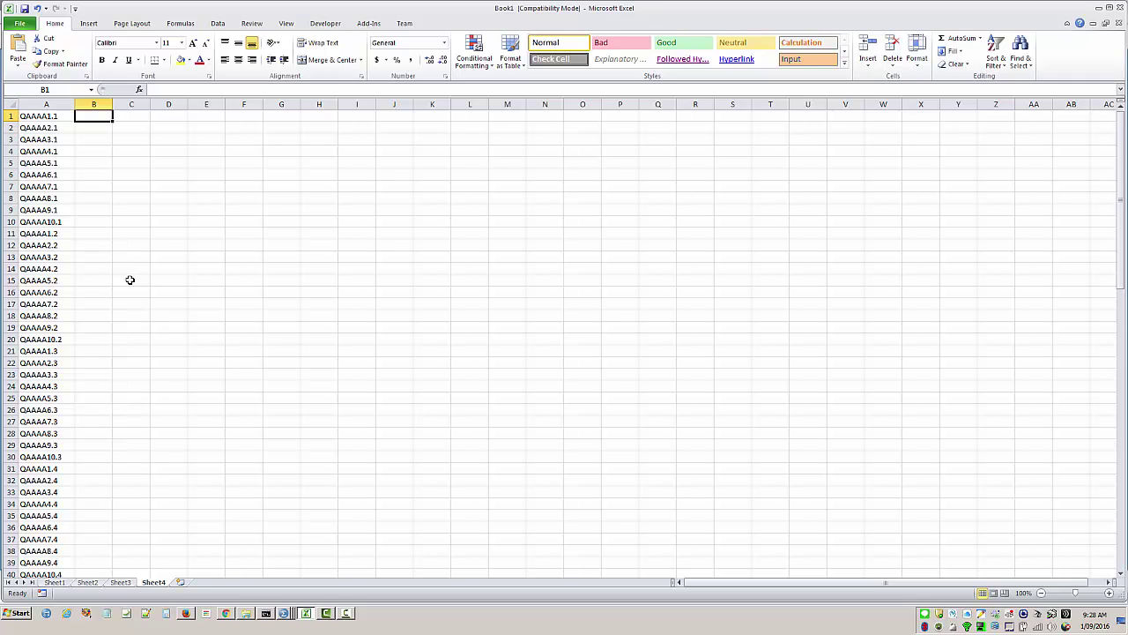
- Enter QAAAA in B1 and fill it down beside every name in column B
text(QAAAA)
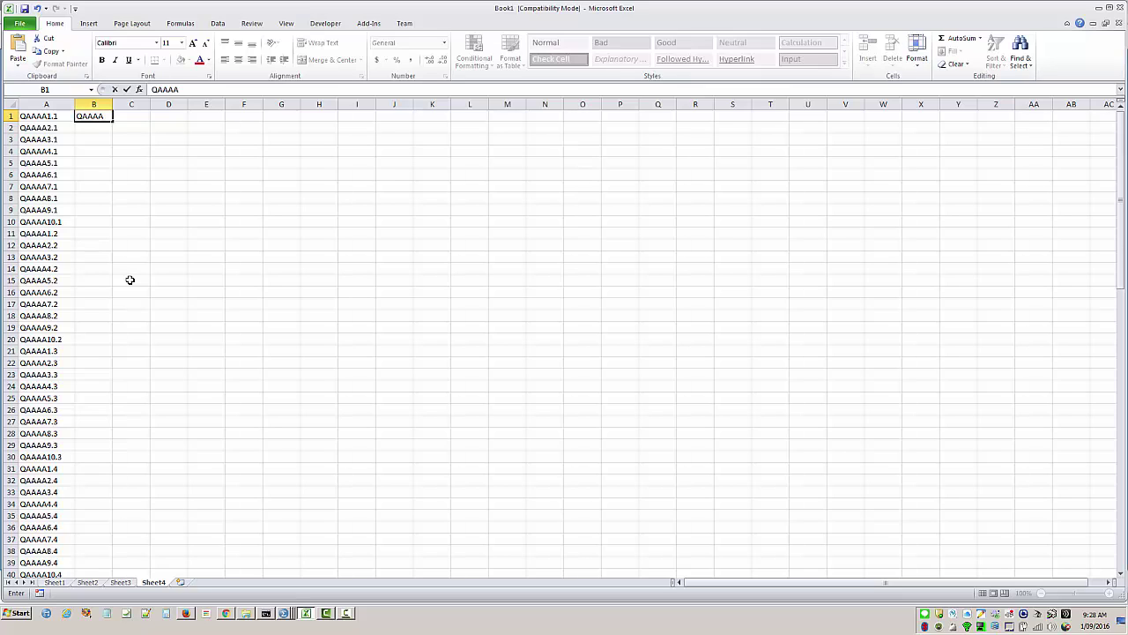
key(Return)
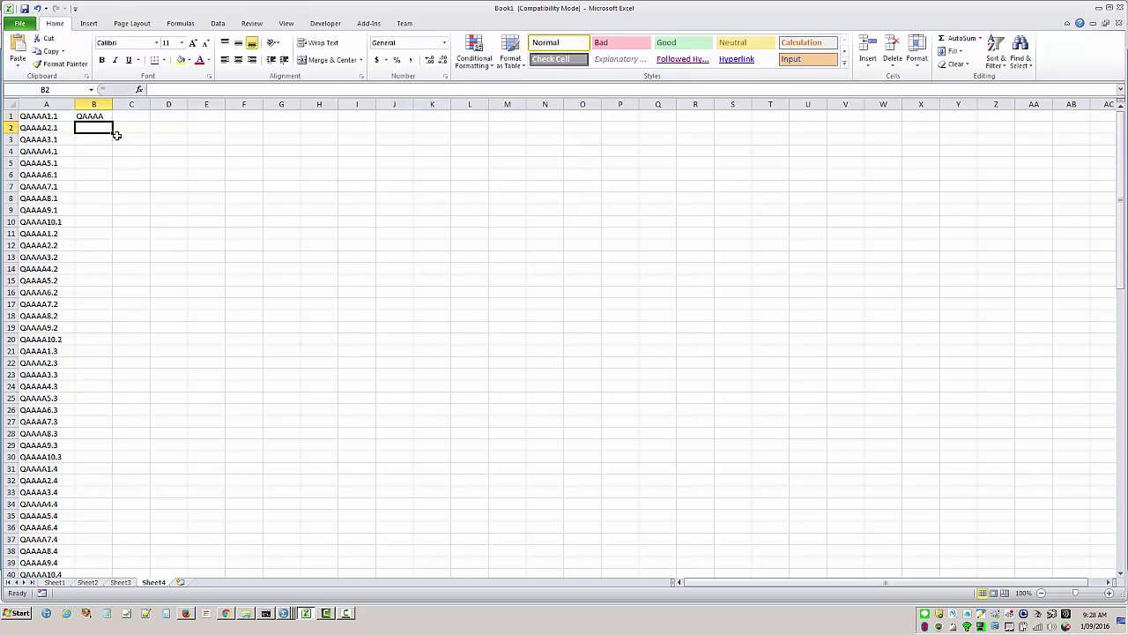
click(97, 115)
double_click(112, 121)
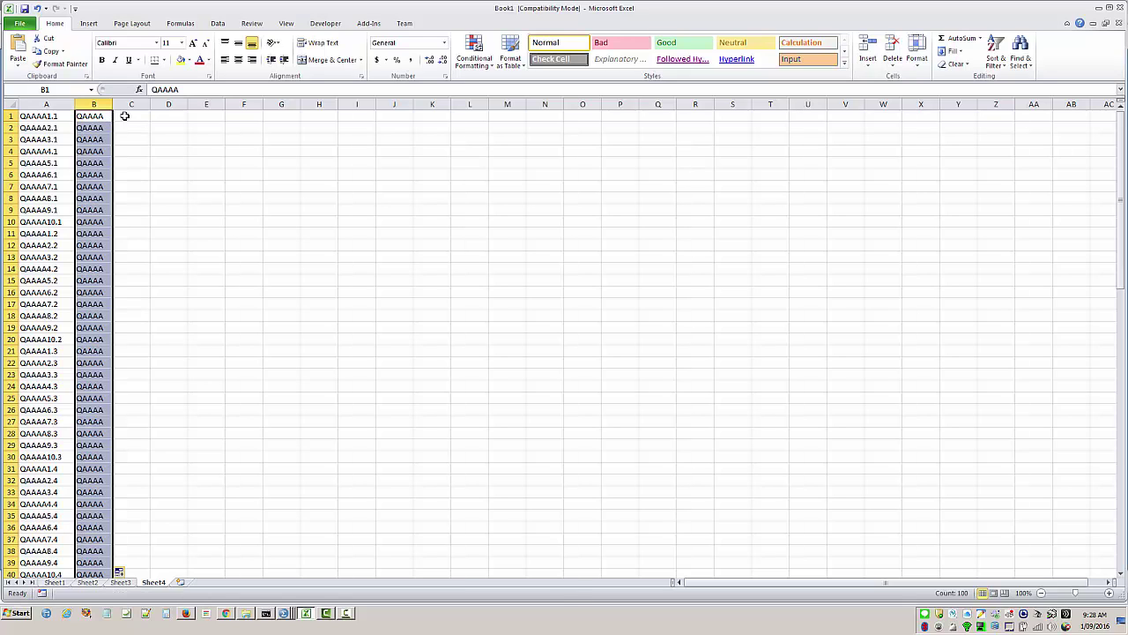
- Put 1 in C1, and 1 and 2 in D1:D2, then select them to extend the count to 10
click(123, 115)
text(1)
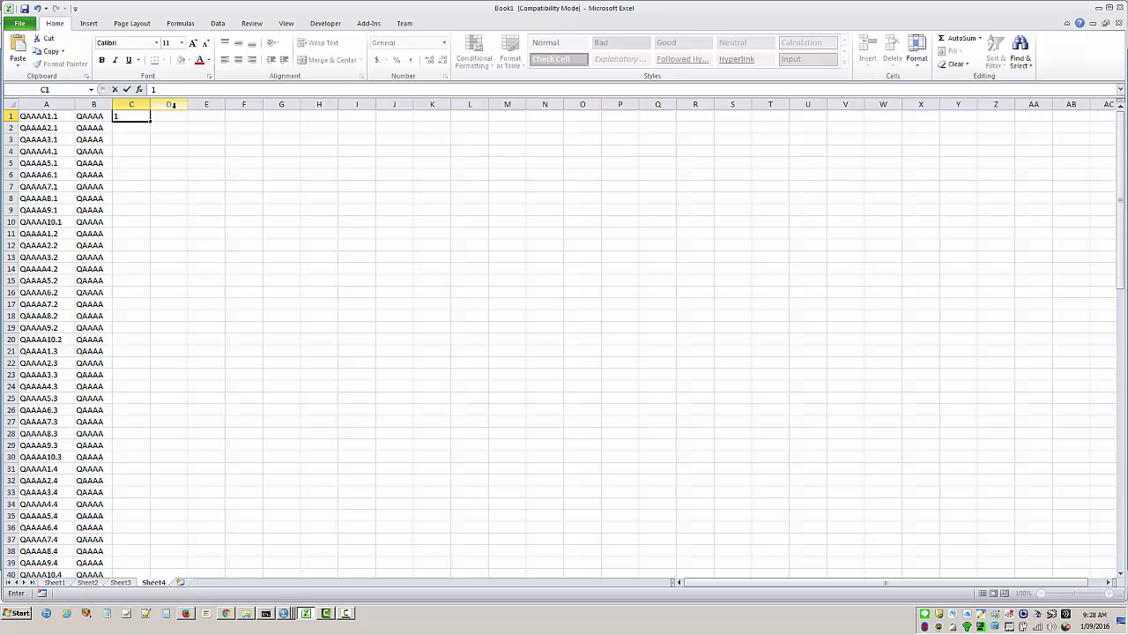
key(Tab)
text(1)
click(196, 159)
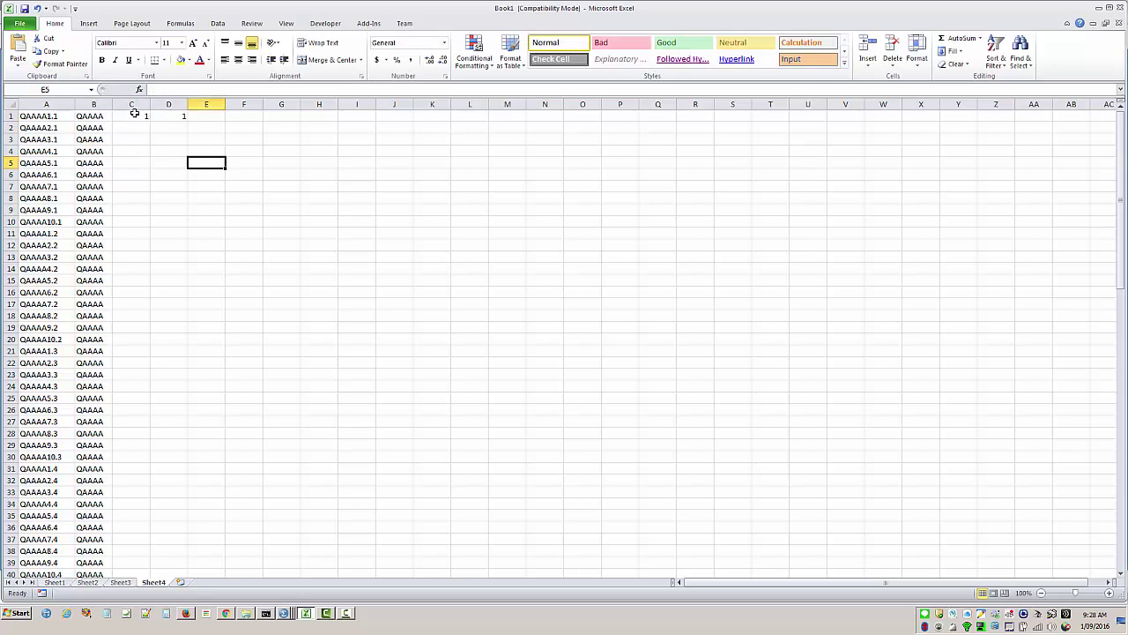
click(173, 117)
click(181, 129)
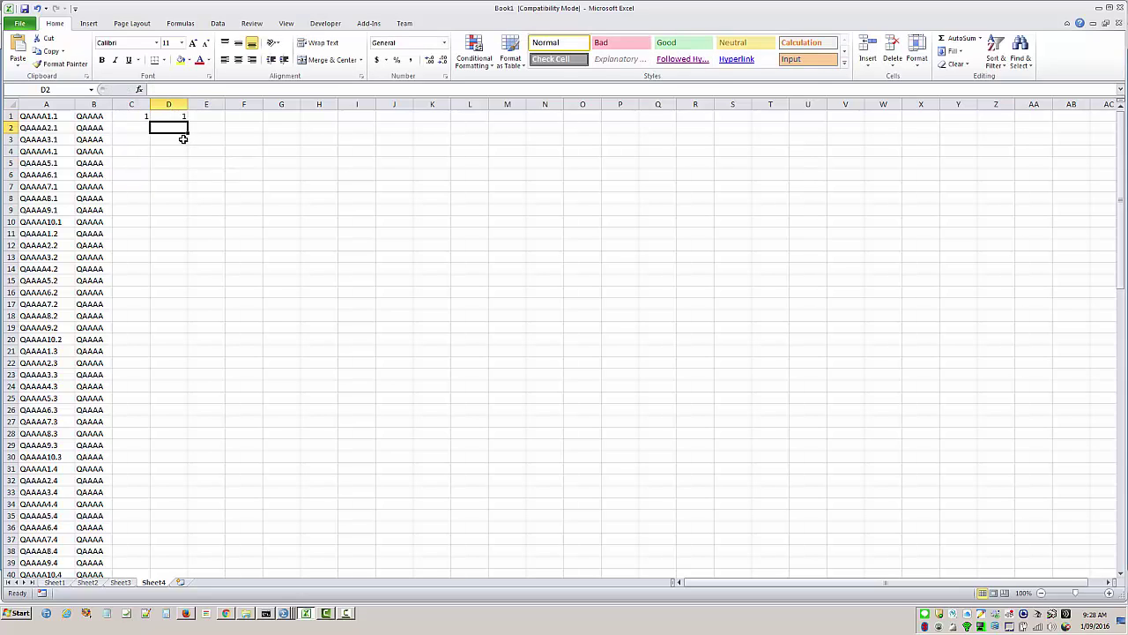
text(23)
key(BackSpace)
key(Return)
drag(175, 121, 192, 227)
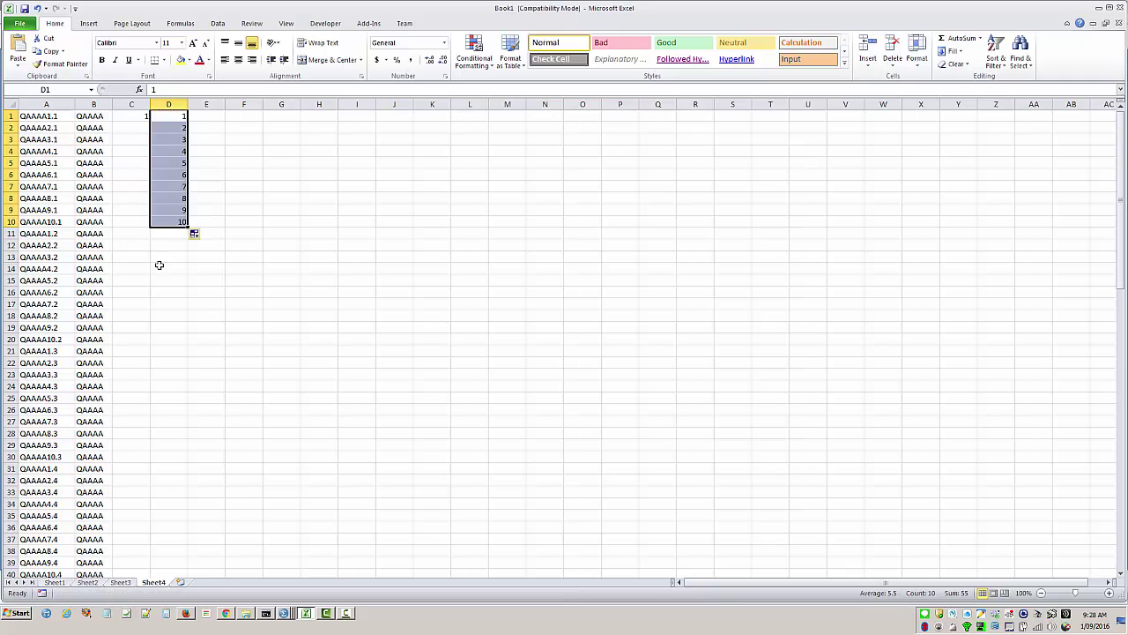
- Enter 1 in cells C2 through C10
click(137, 130)
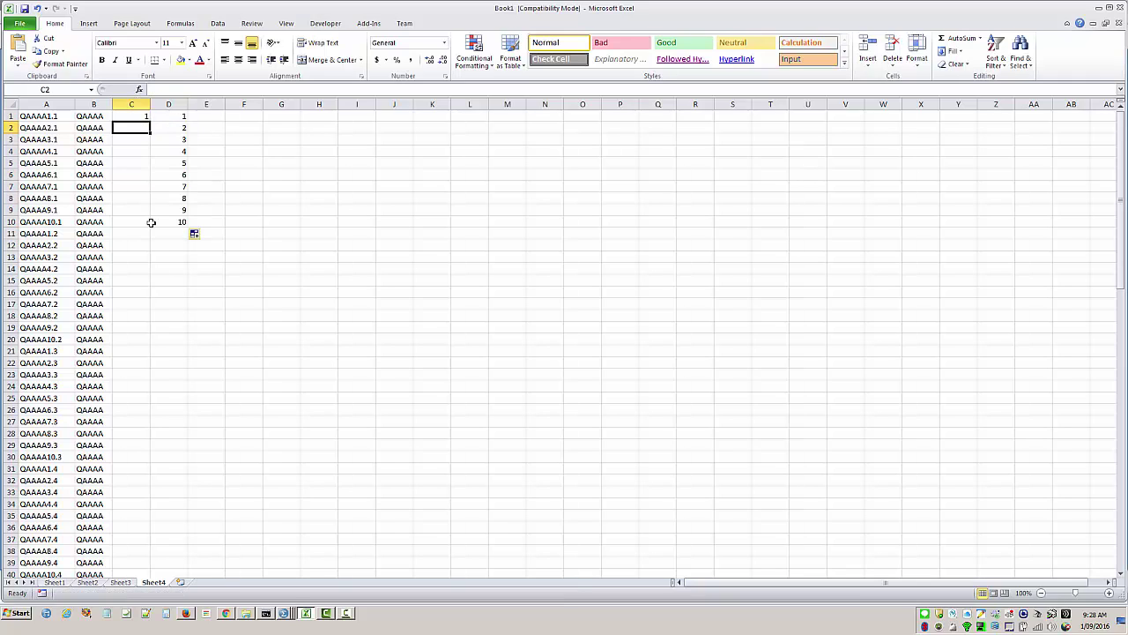
text(1 1 1 1 1 1 1 1 )
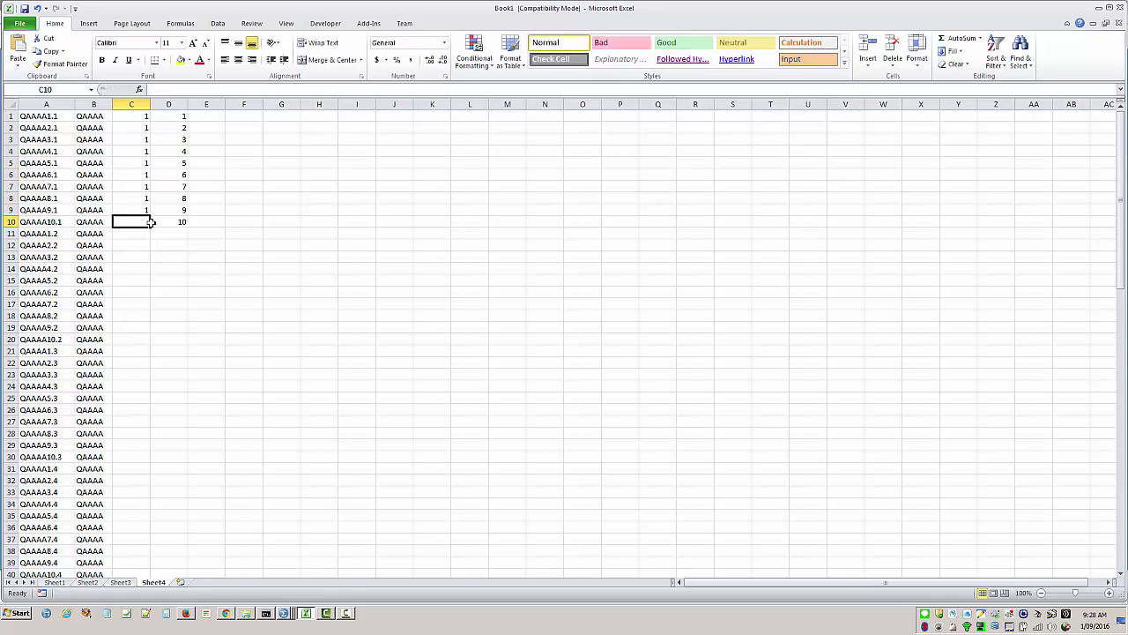
text(1)
key(Return)
- Type group numbers 2 through 9 down column C, correcting C90 from 99 to 9, then 10 in C91
text(2)
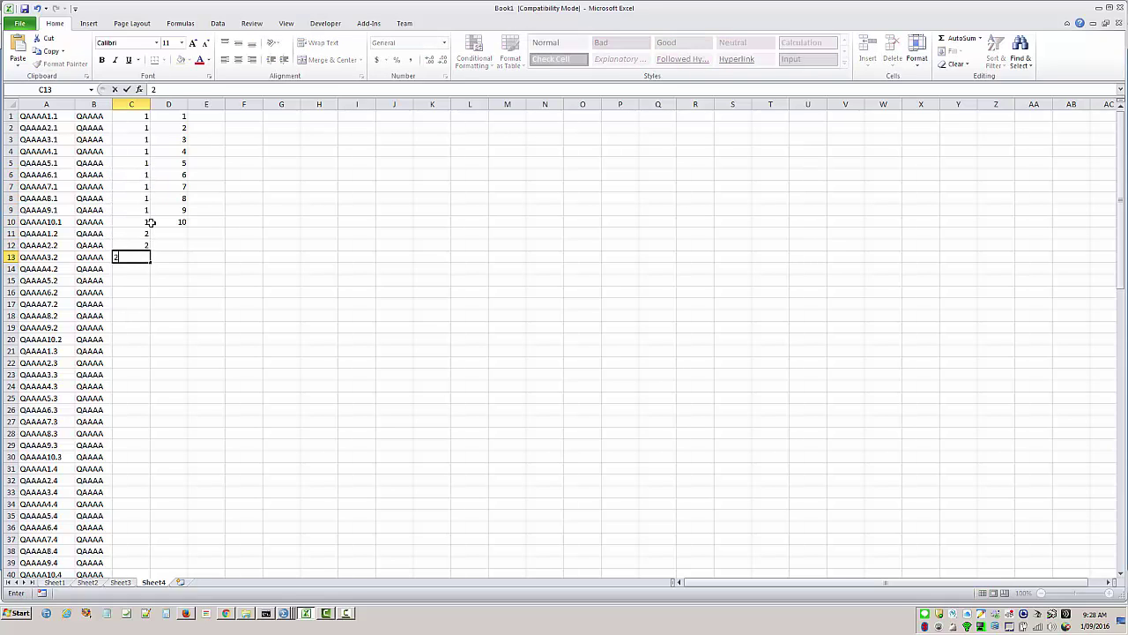
text( 2 2 2 2 2 2 2 2 2 3 3 3 )
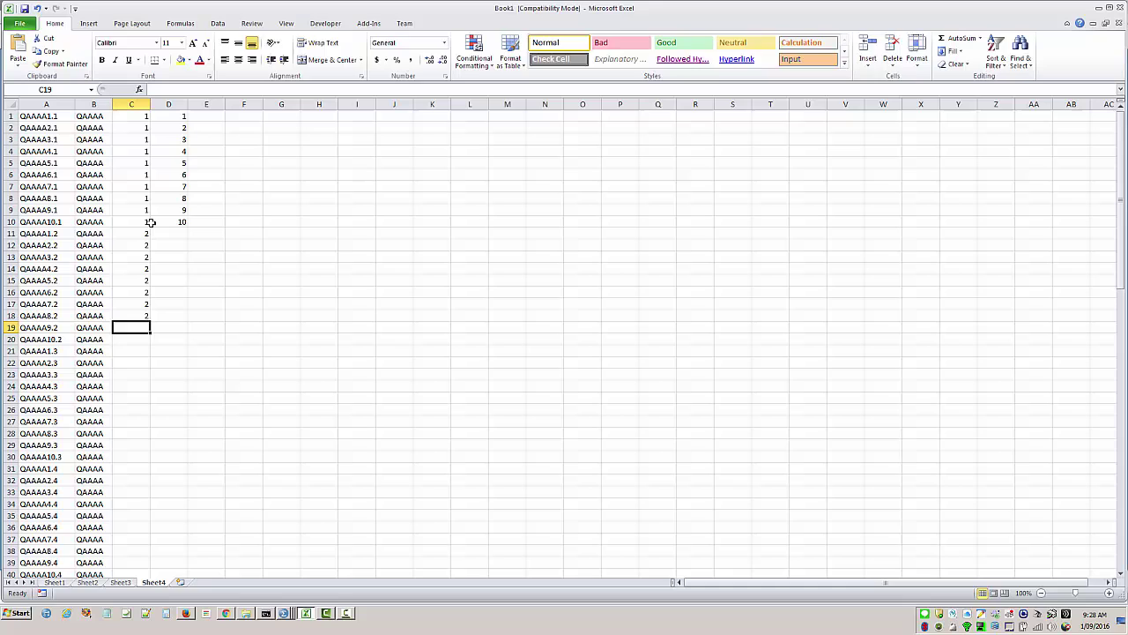
text(3 3 3 3 3 3 )
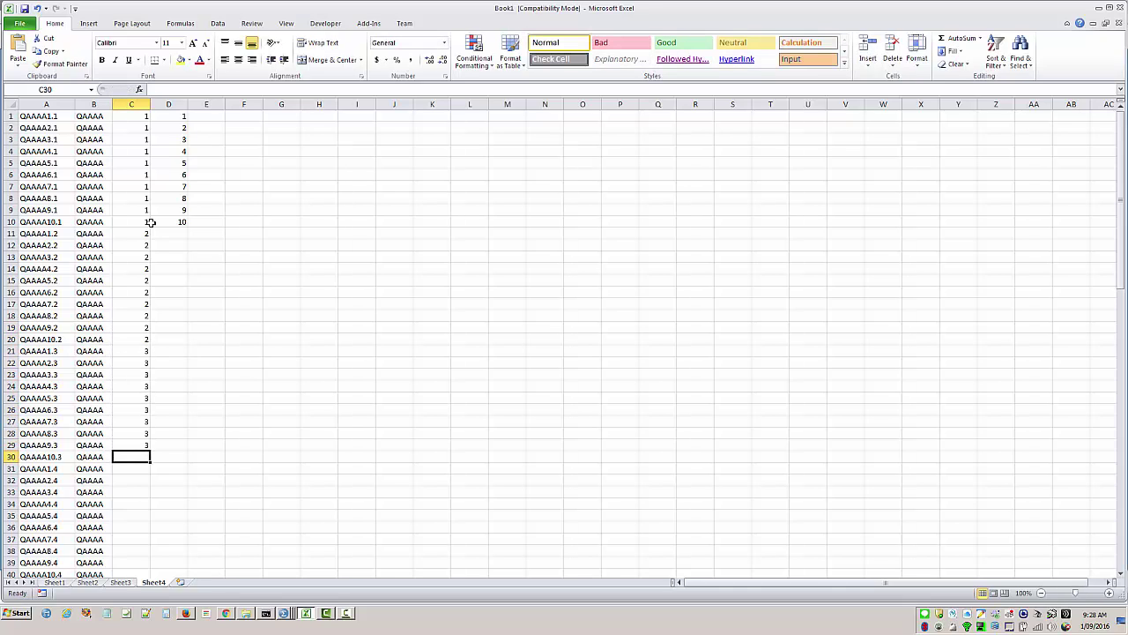
text(3 4 )
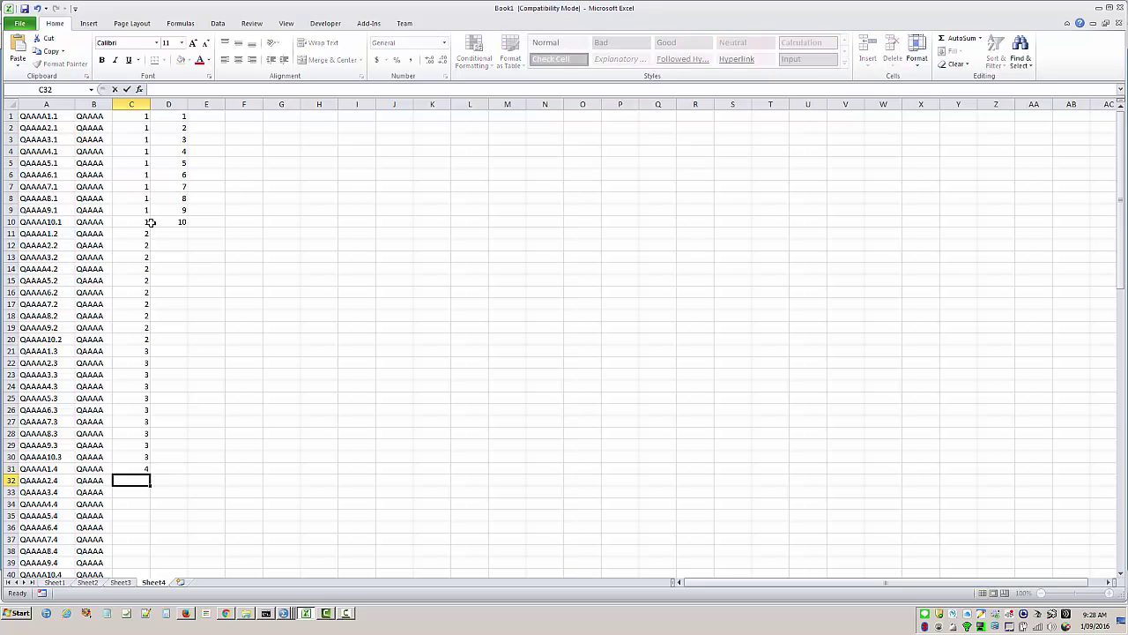
text(4)
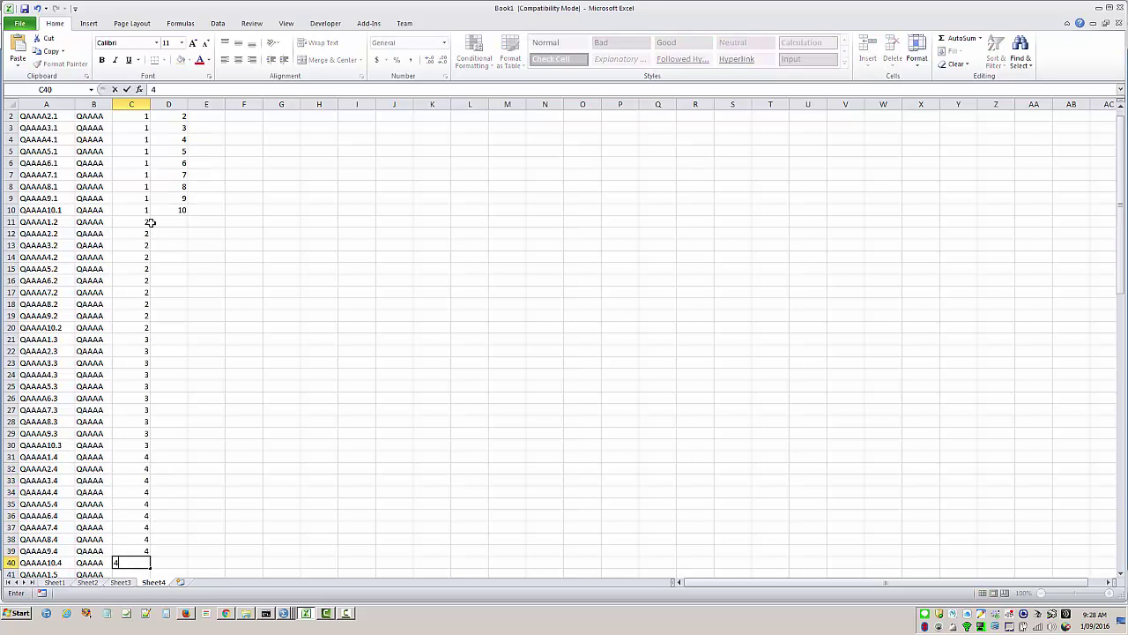
text( 4 4 4 4 4 4 4 4 5)
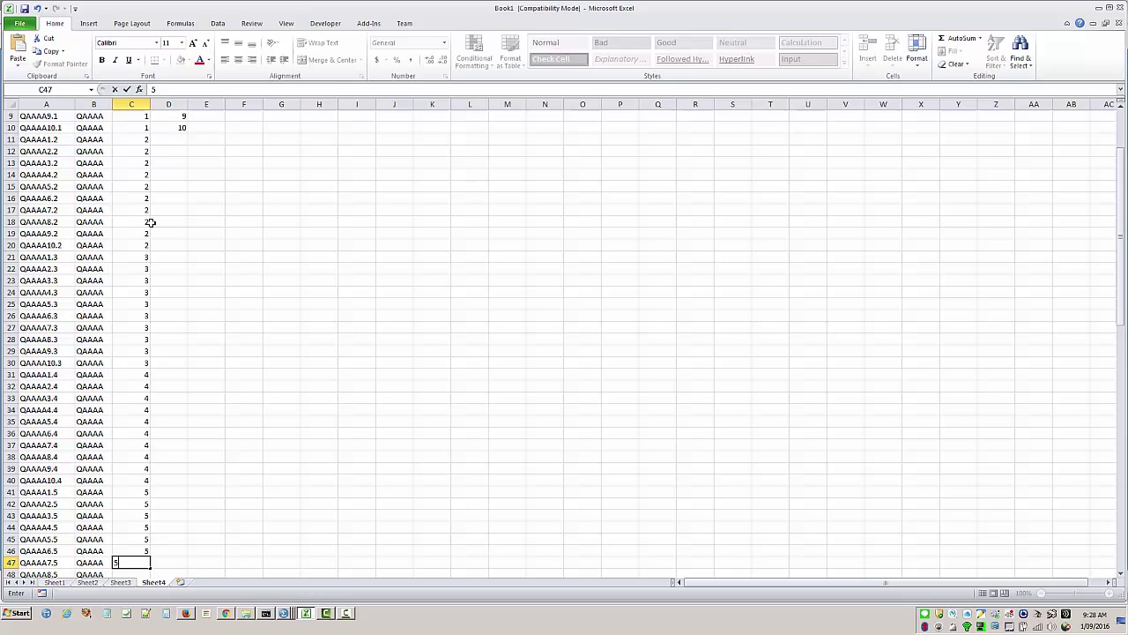
text( 5 5 5 5 5 5 5 5 5 6)
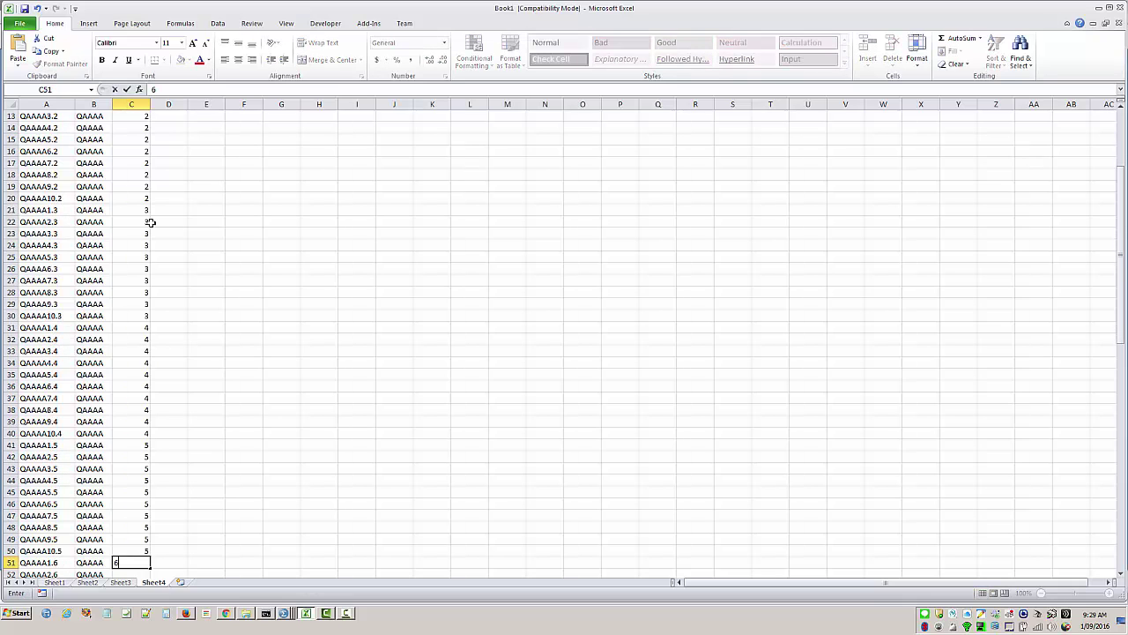
text( 6 6 6 6 6 6 6 6 6 )
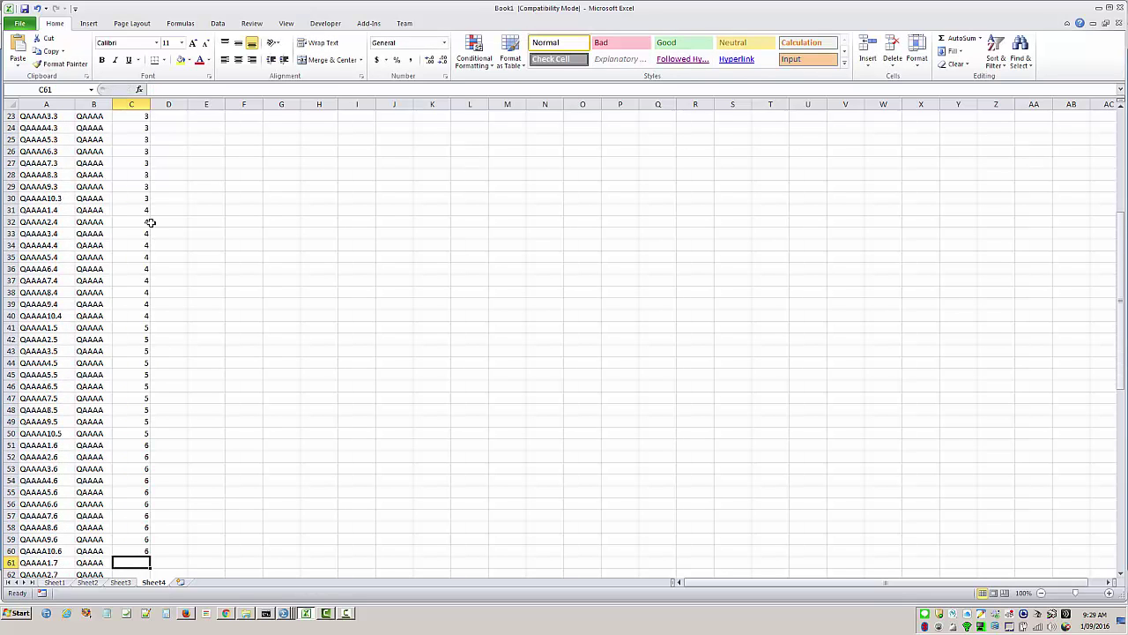
text(7)
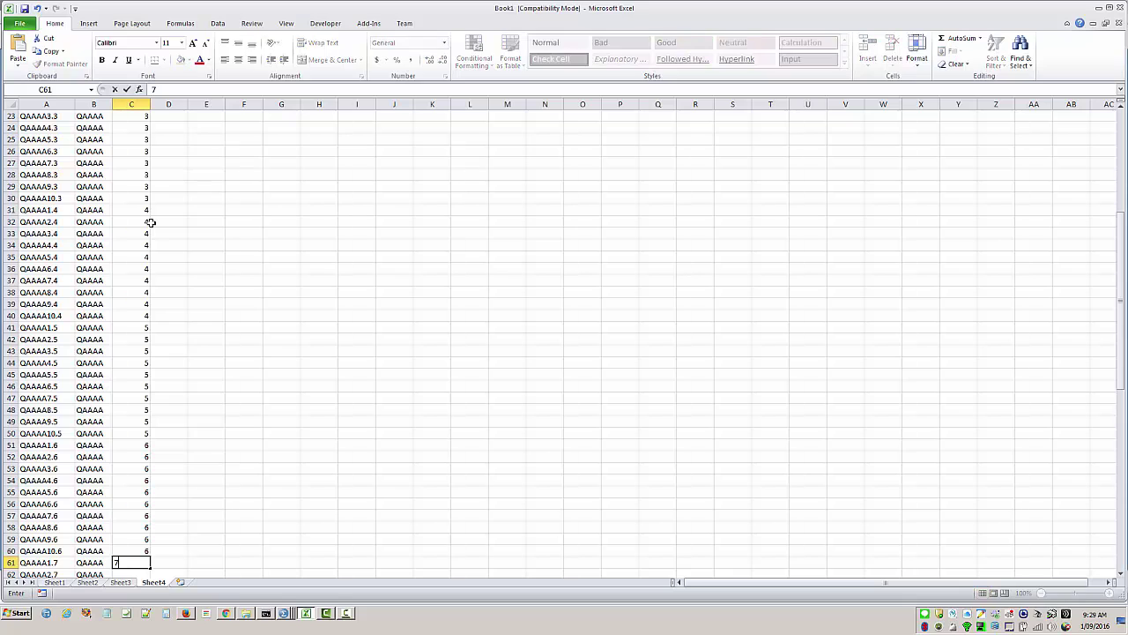
text( 7 7 7 7 7 7 7 7 7 )
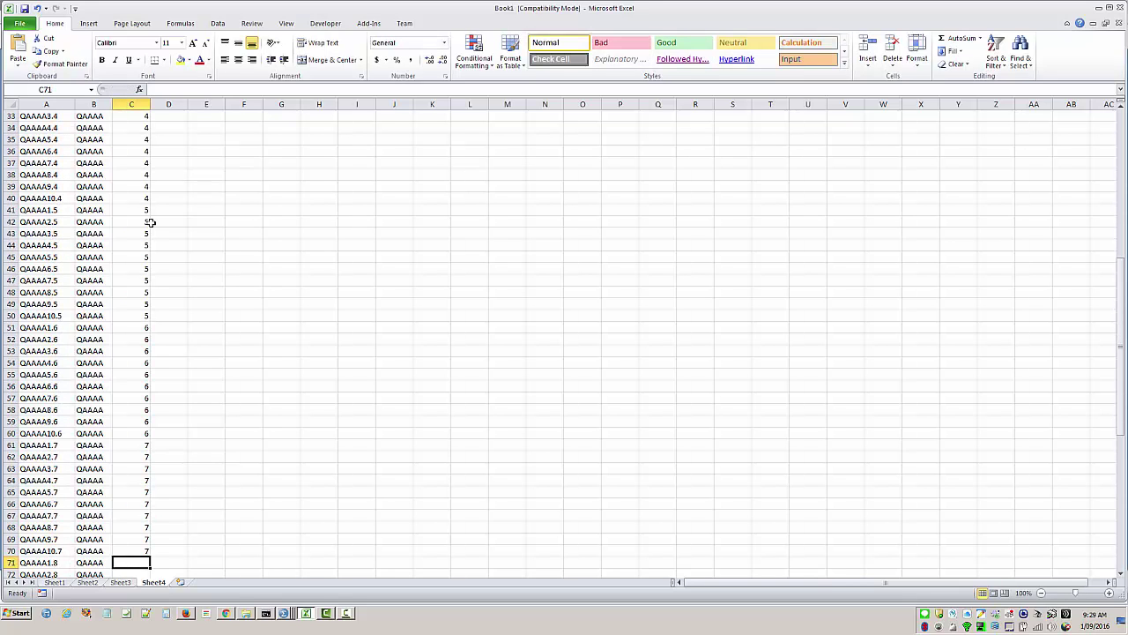
text(8)
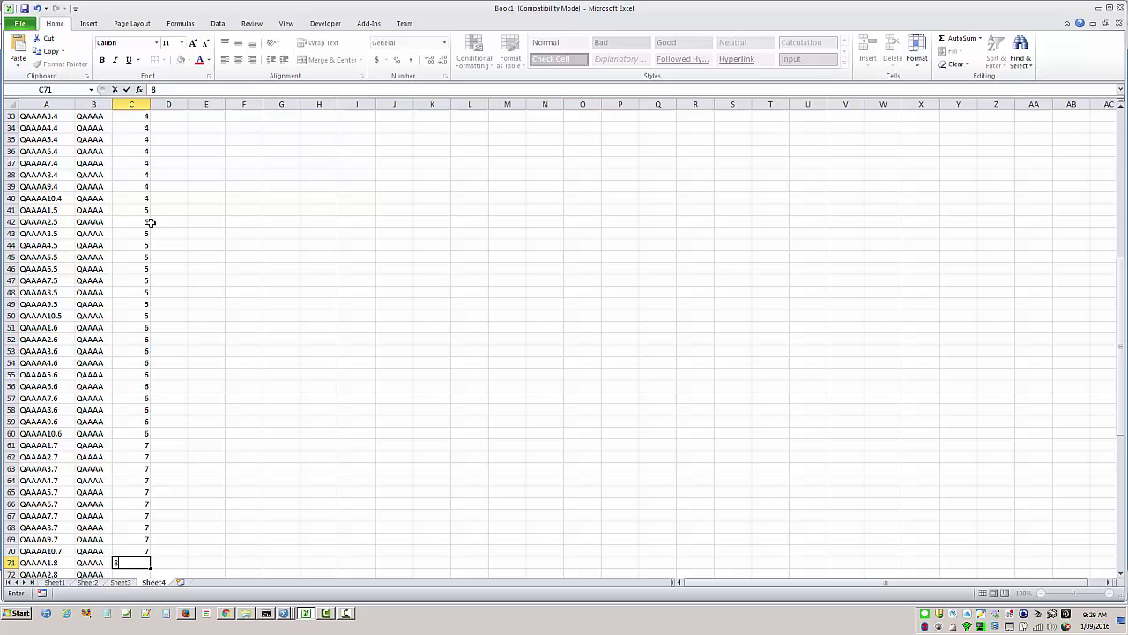
text( 8 8 8 8 8 8 8 8)
key(Return)
text(8)
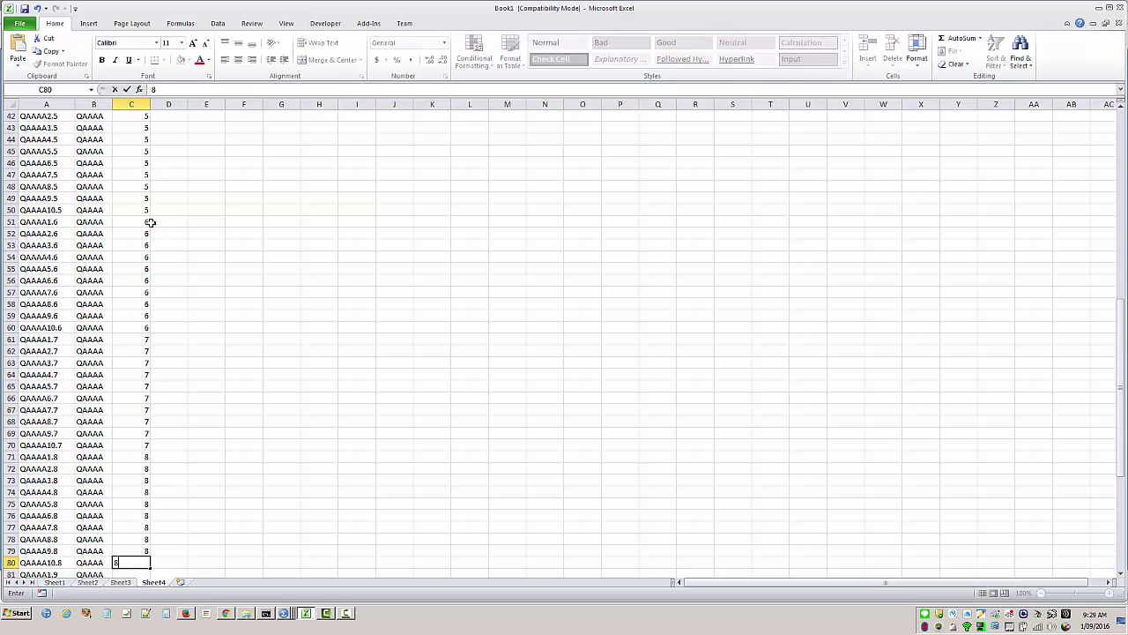
key(Return)
text(9)
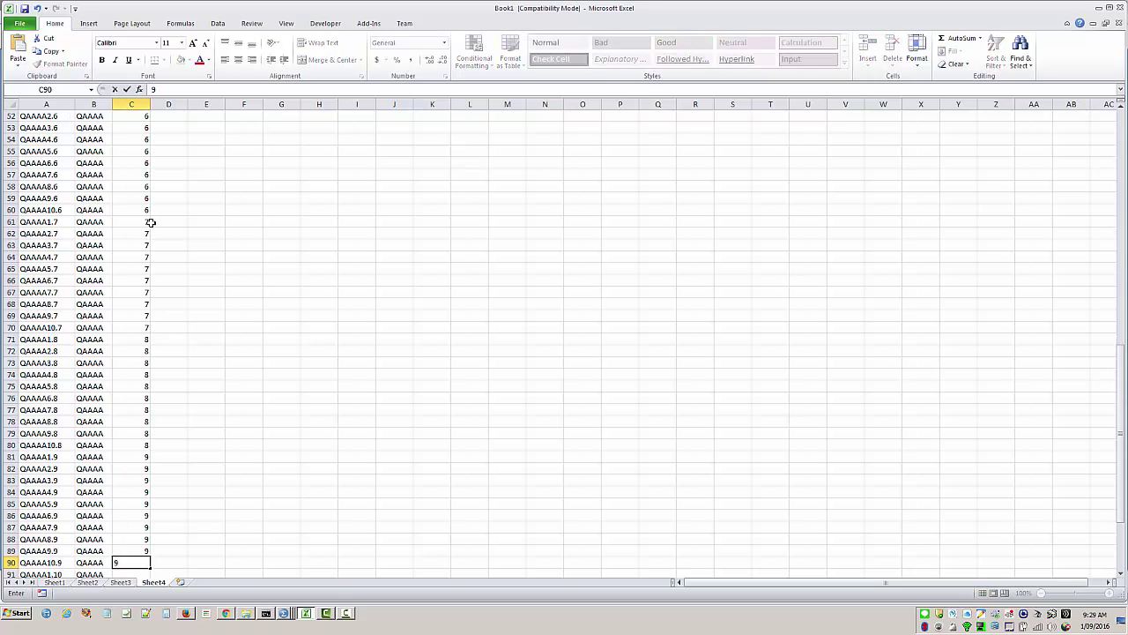
text( 9 9 9 9 9 9 9 9 99)
key(Return)
key(Up)
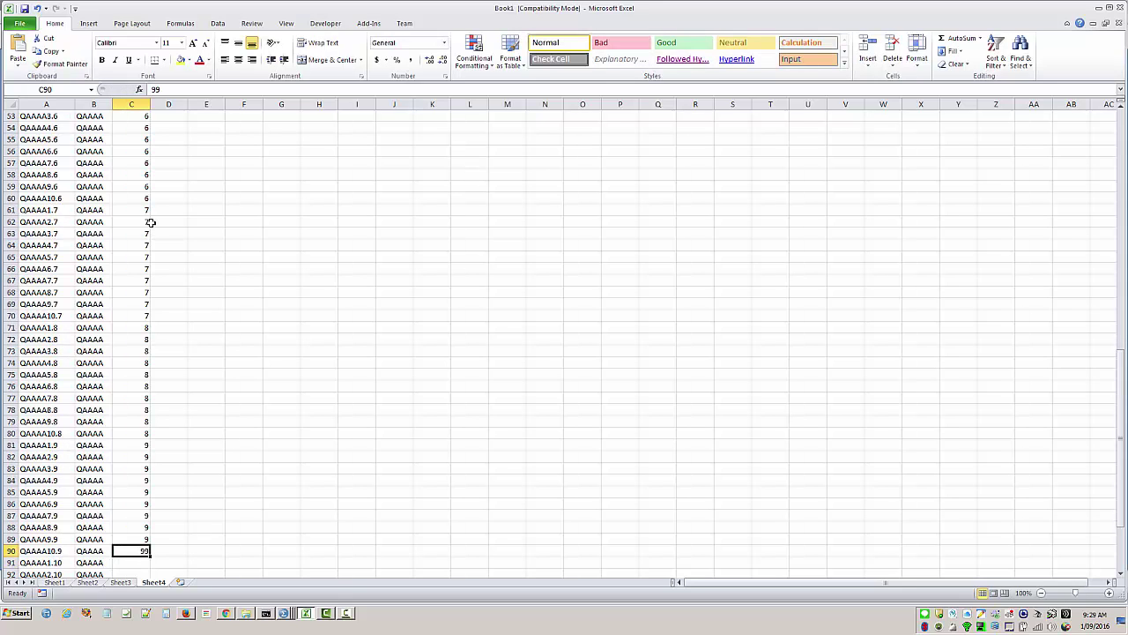
text(9)
key(Return)
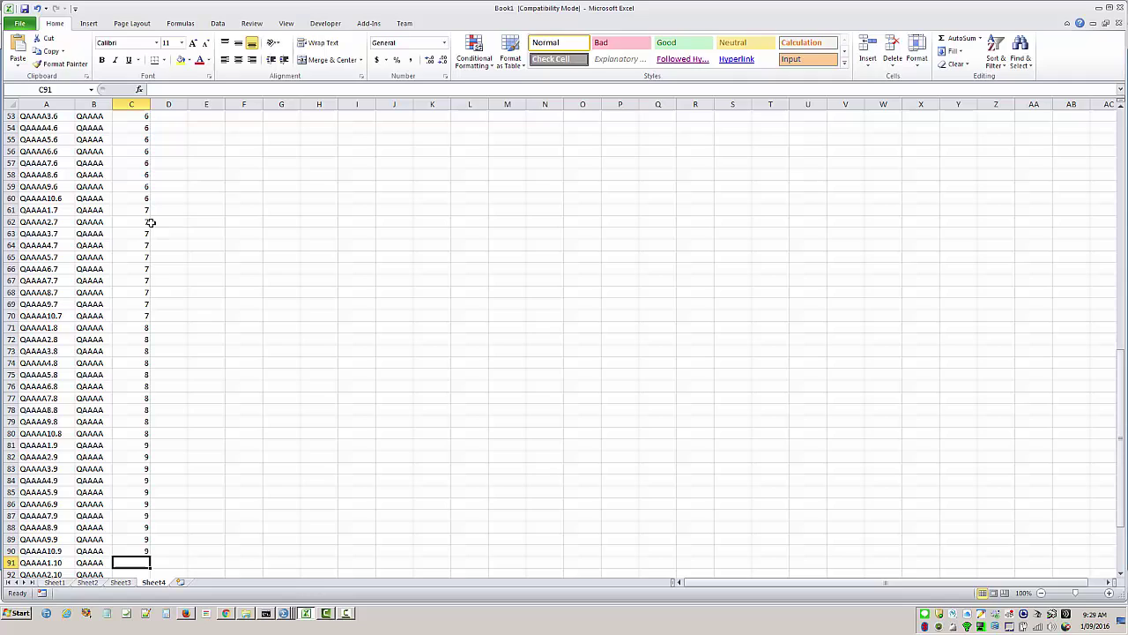
text(10)
key(Return)
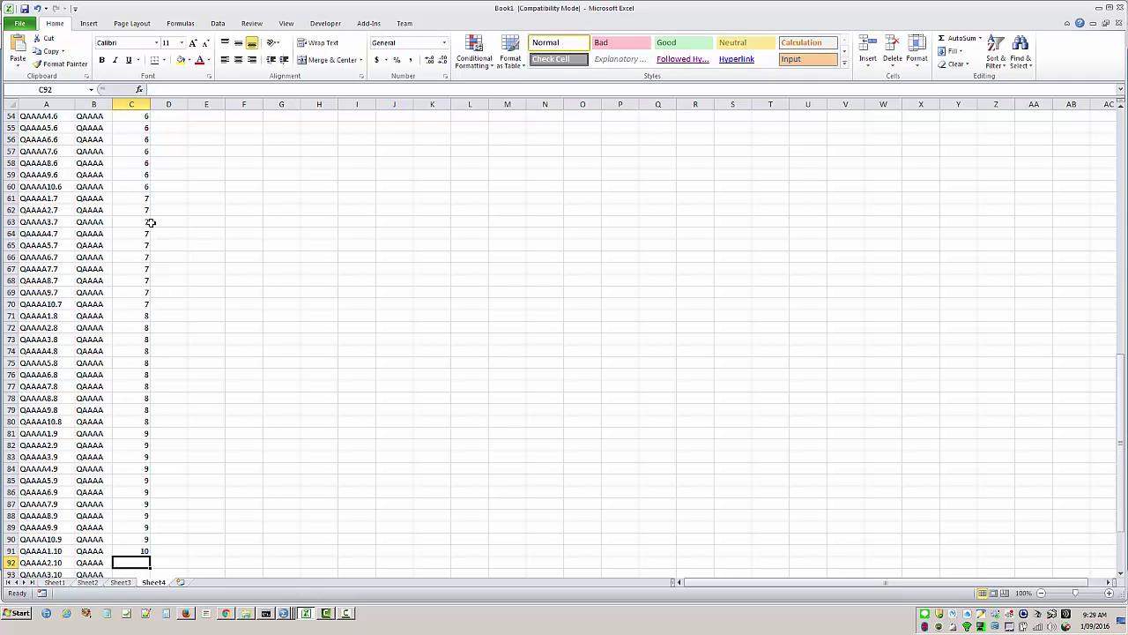
- Fill the 10 in C91 down to C100
click(145, 552)
drag(151, 555, 150, 579)
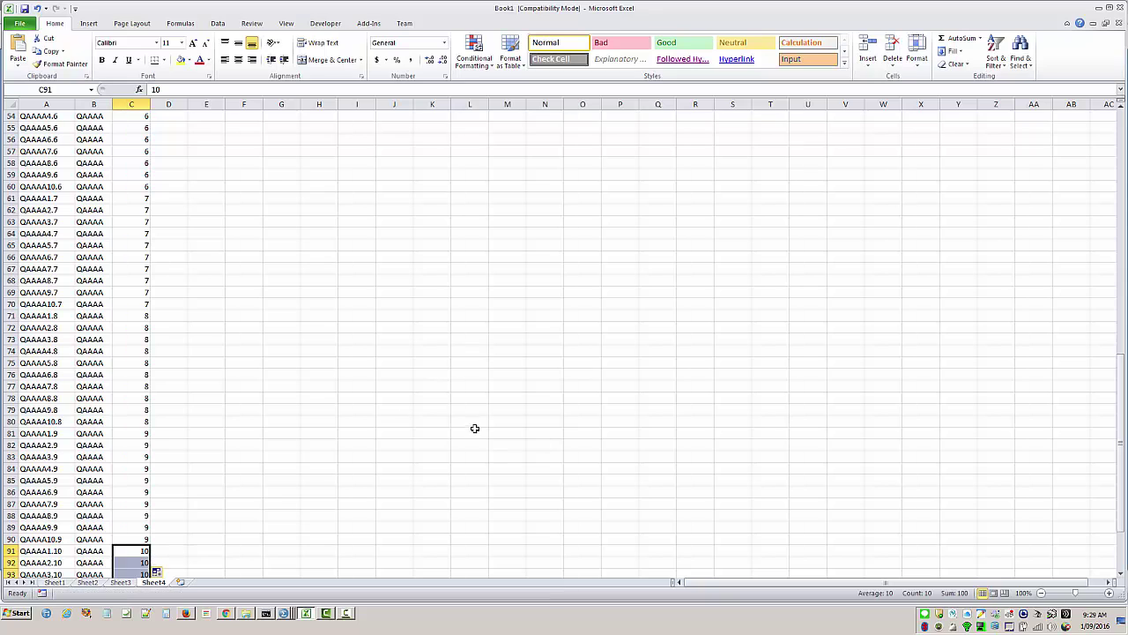
scroll(477, 426, up, 8)
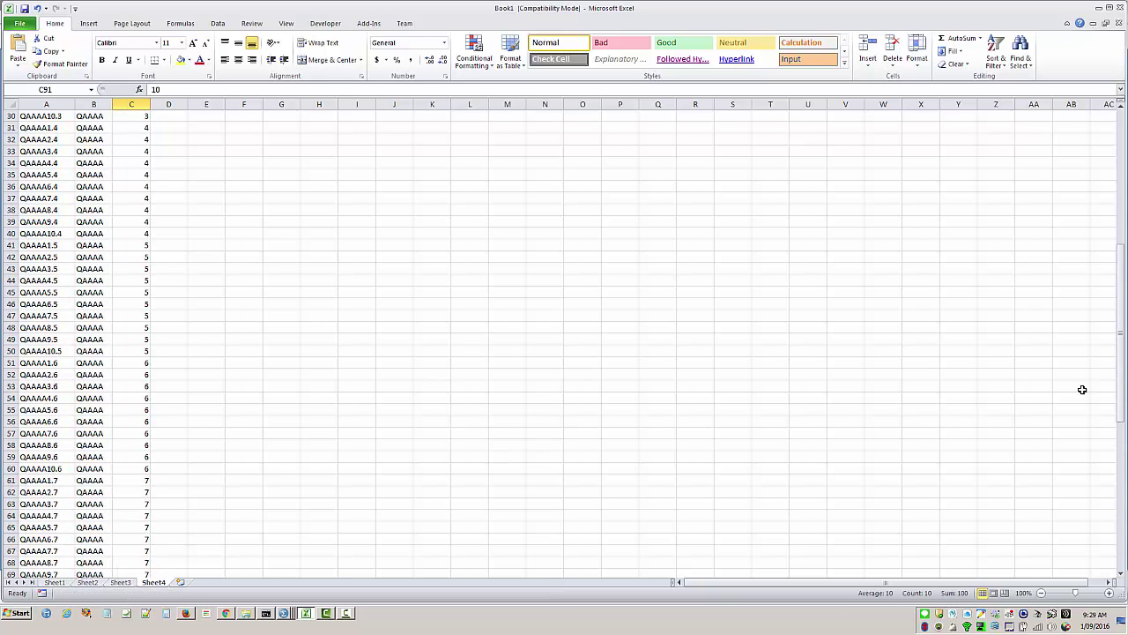
drag(1123, 385, 1122, 251)
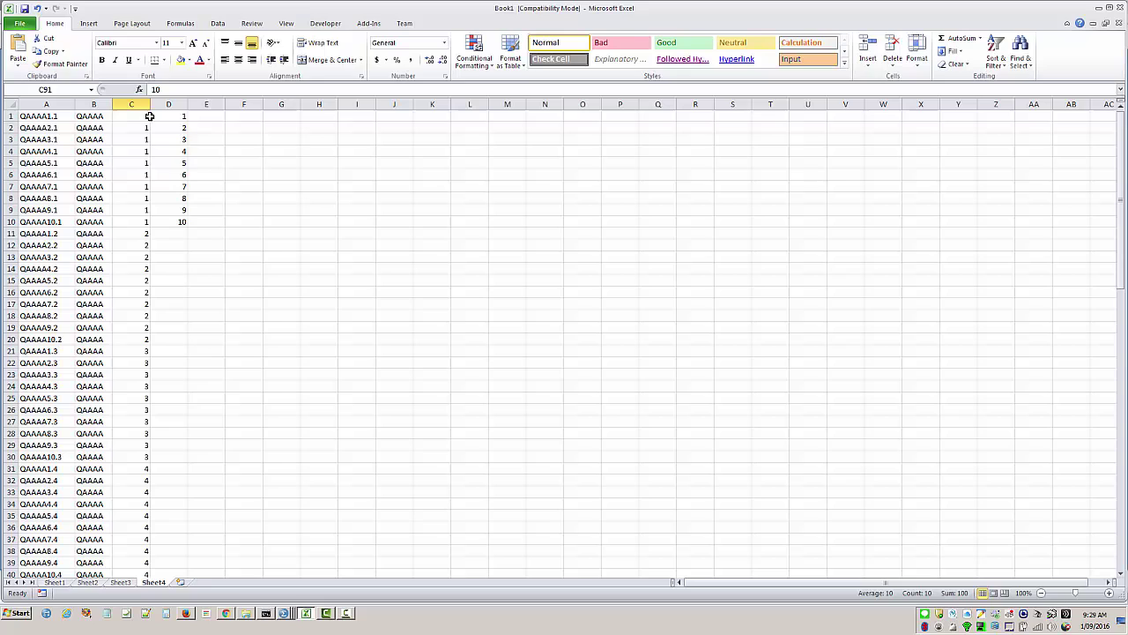
- Copy the 1–10 sequence from D1:D10 and paste it at D11, D21, D31 and D41
drag(161, 117, 174, 222)
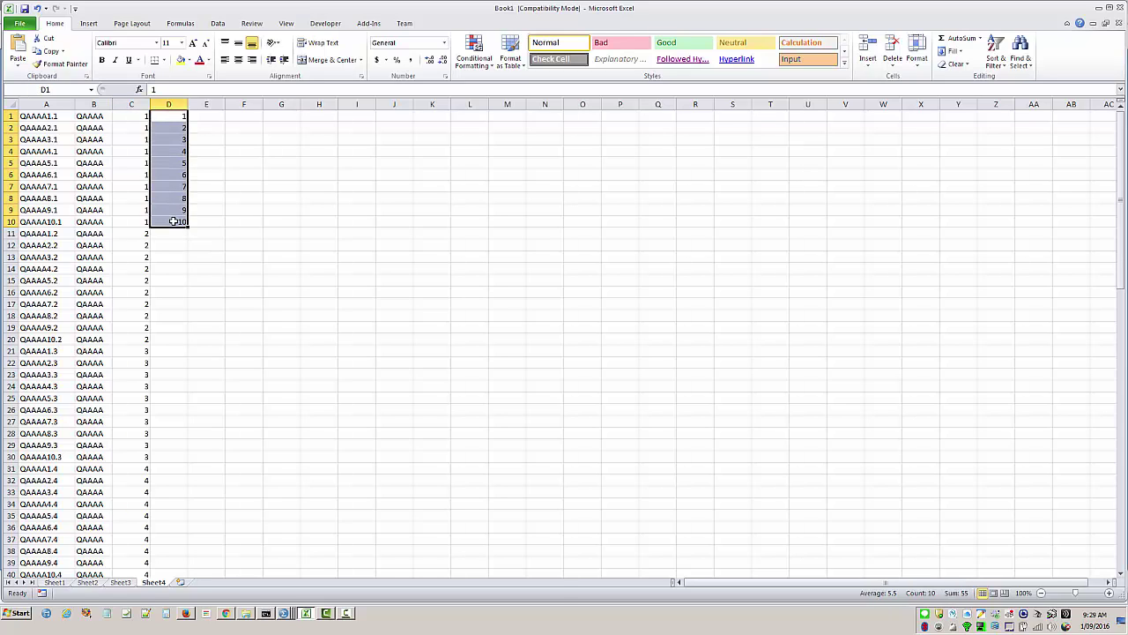
key(ctrl+c)
click(169, 232)
key(ctrl+v)
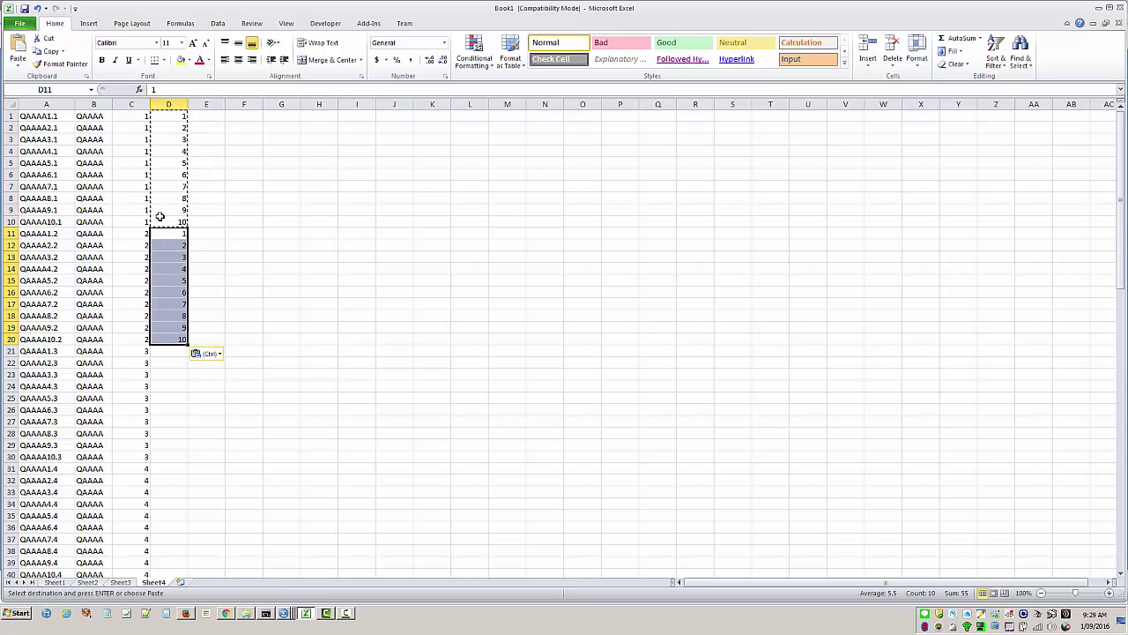
click(161, 355)
key(ctrl+v)
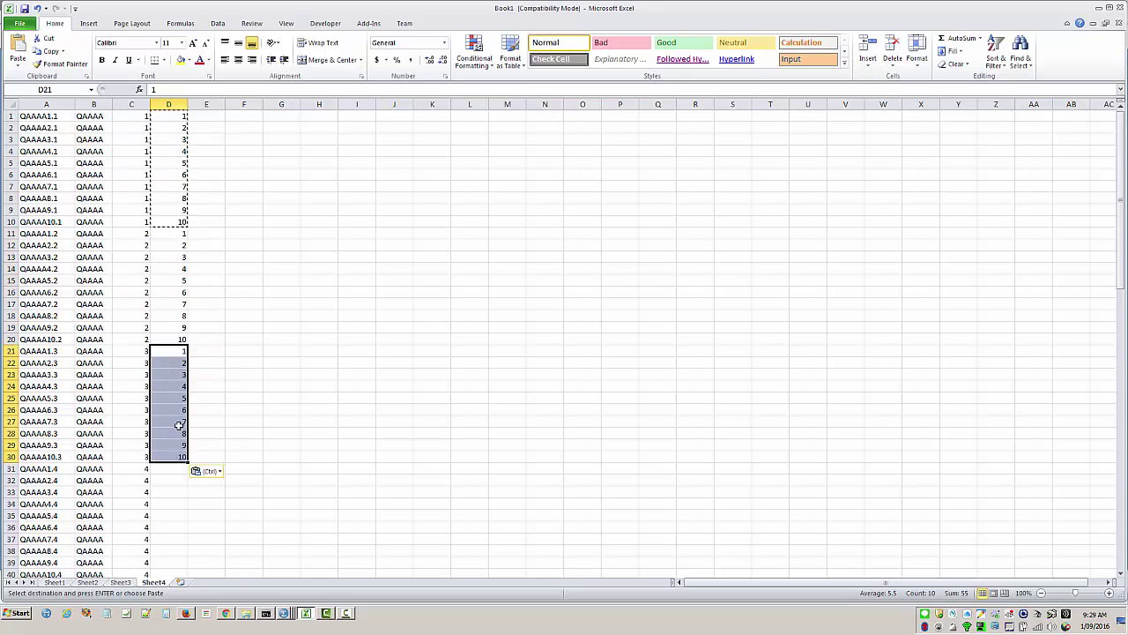
click(168, 468)
key(ctrl+v)
scroll(344, 339, down, 8)
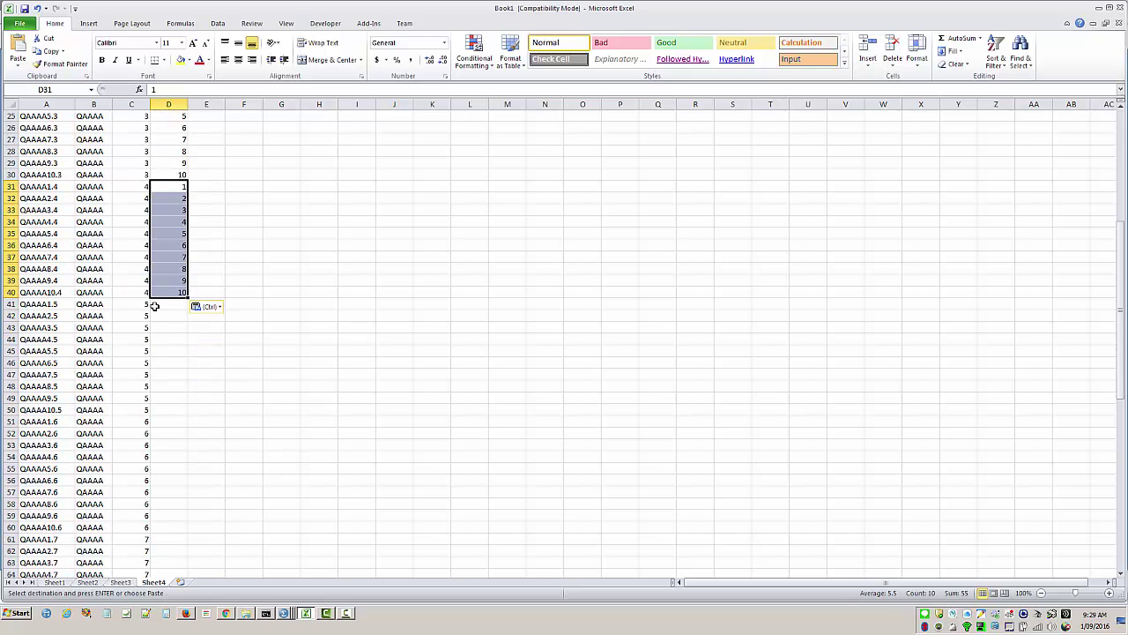
click(155, 306)
key(ctrl+v)
- Paste the 1–10 sequence at D51, D61, D71, D81 and D91 to reach row 100
click(170, 421)
key(ctrl+v)
scroll(233, 427, down, 9)
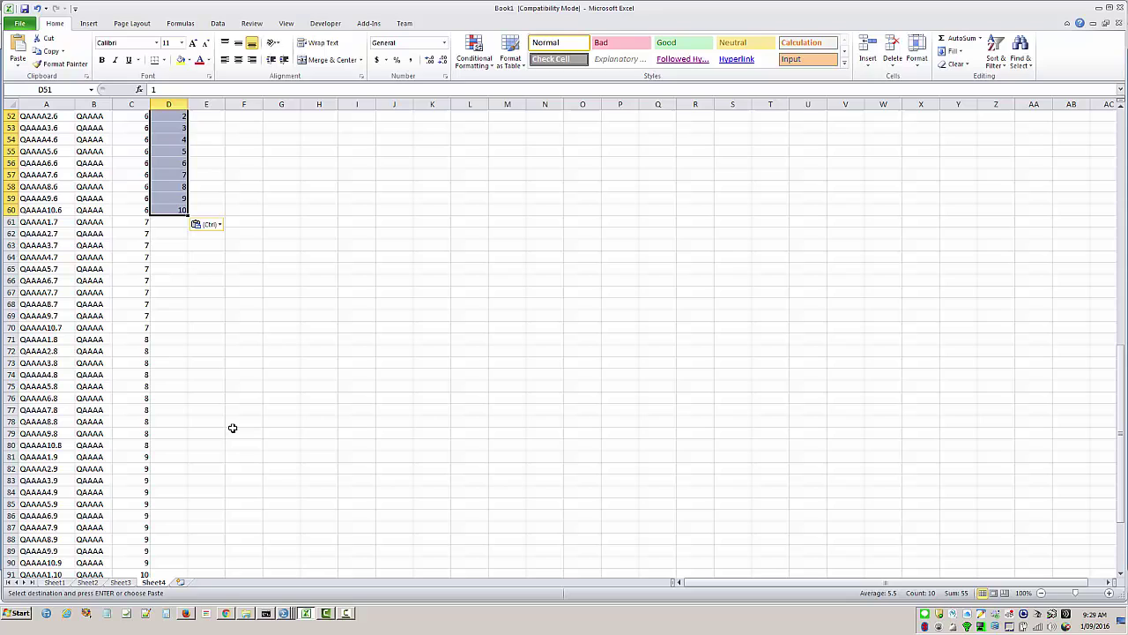
click(167, 224)
key(ctrl+v)
click(169, 339)
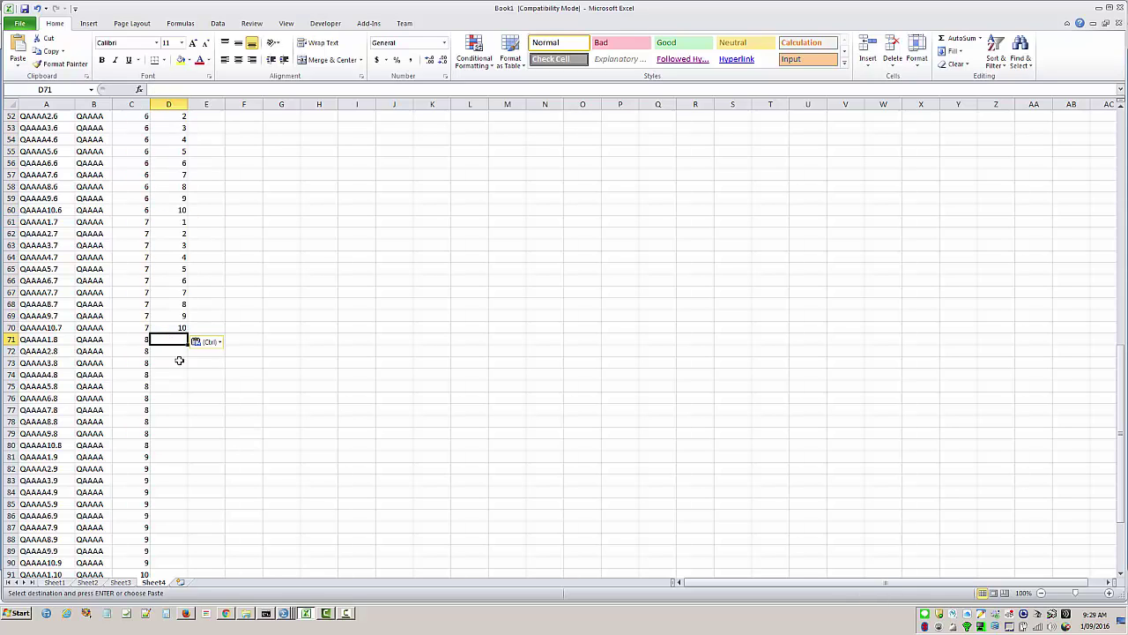
key(ctrl+v)
click(181, 459)
key(ctrl+v)
scroll(254, 395, down, 4)
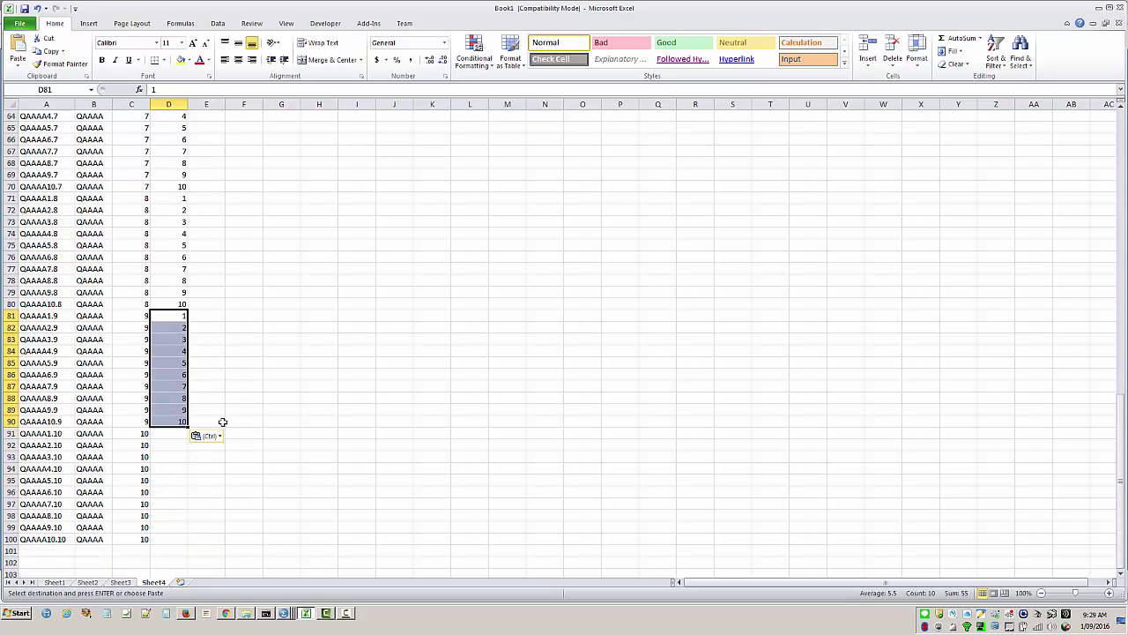
click(167, 433)
key(ctrl+v)
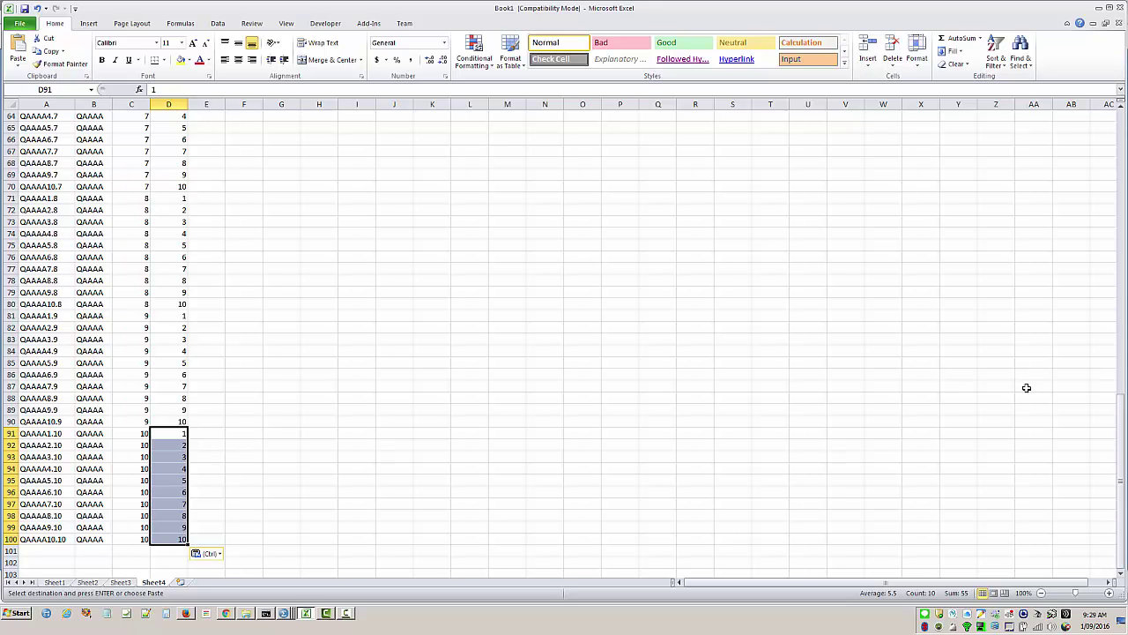
drag(1116, 422, 1117, 206)
- Enter =B1&"."&C1&"."&D1 in E1 to build the name QAAAA.1.1
click(209, 116)
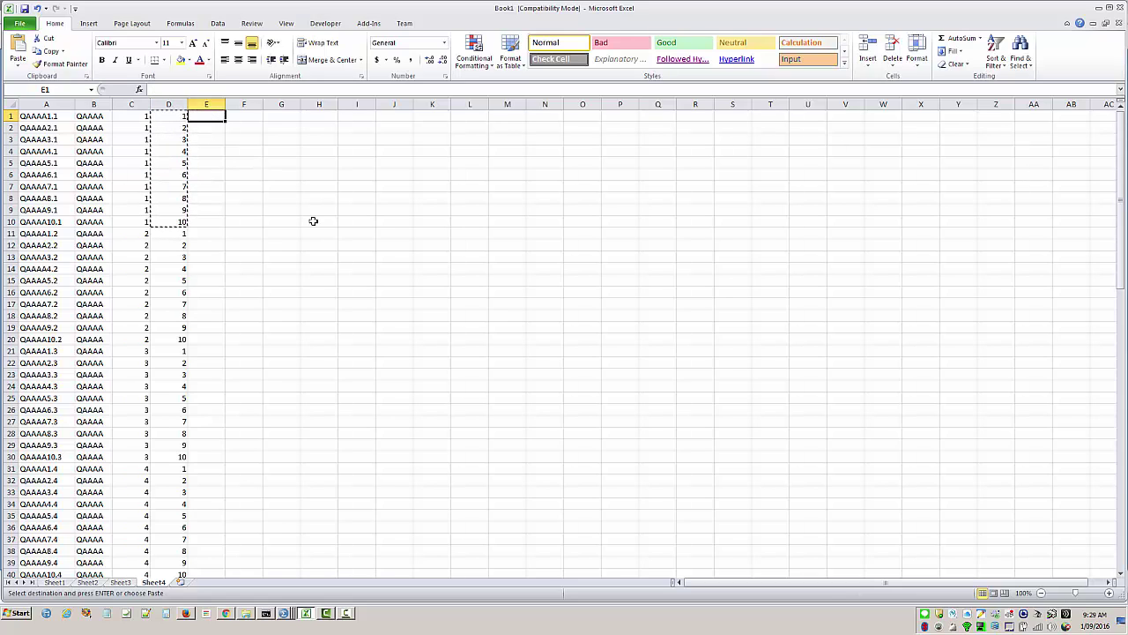
text(=)
key(Left)
key(Left)
key(Left)
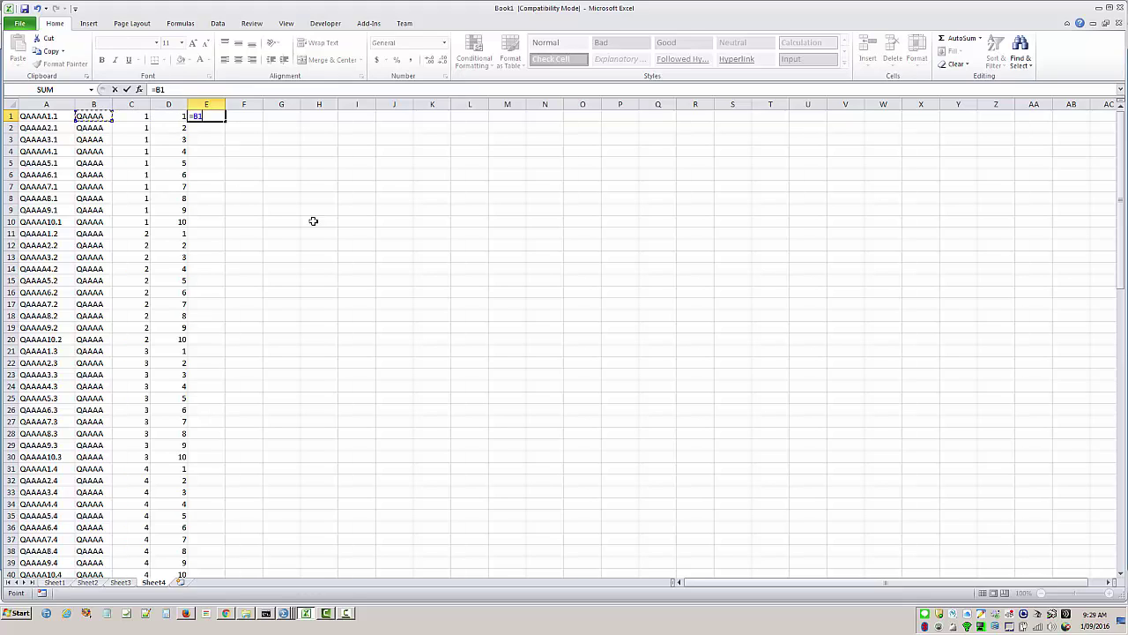
text(&"."&)
key(Left)
key(Left)
text(&"."&D1)
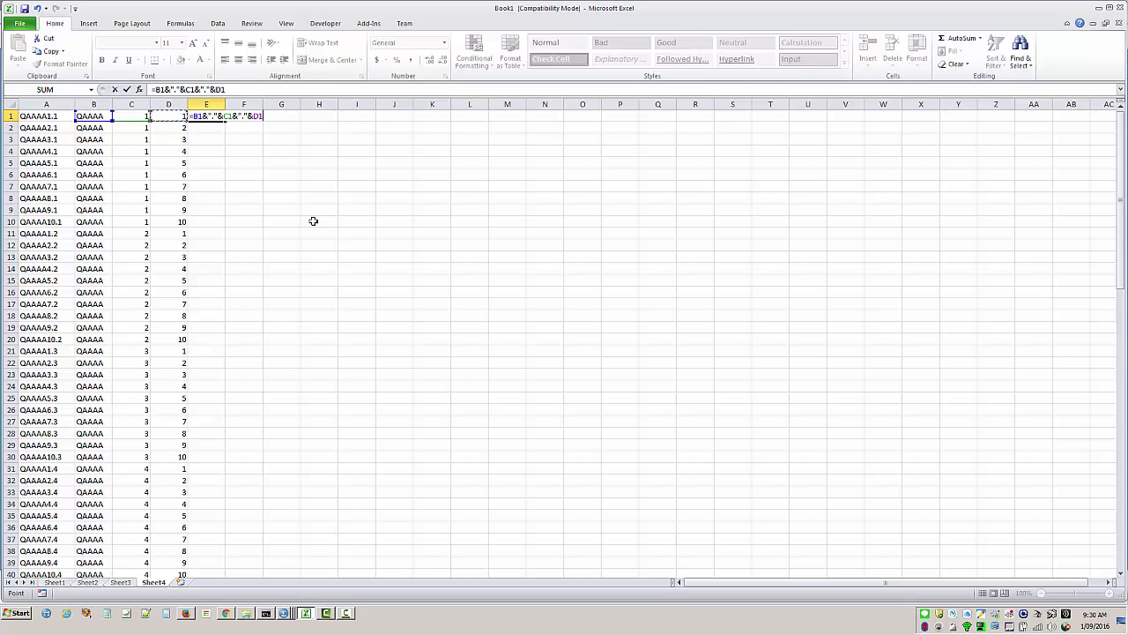
key(Return)
- Fill the E1 formula down all 100 rows, widen column E, and copy the joined names
key(Up)
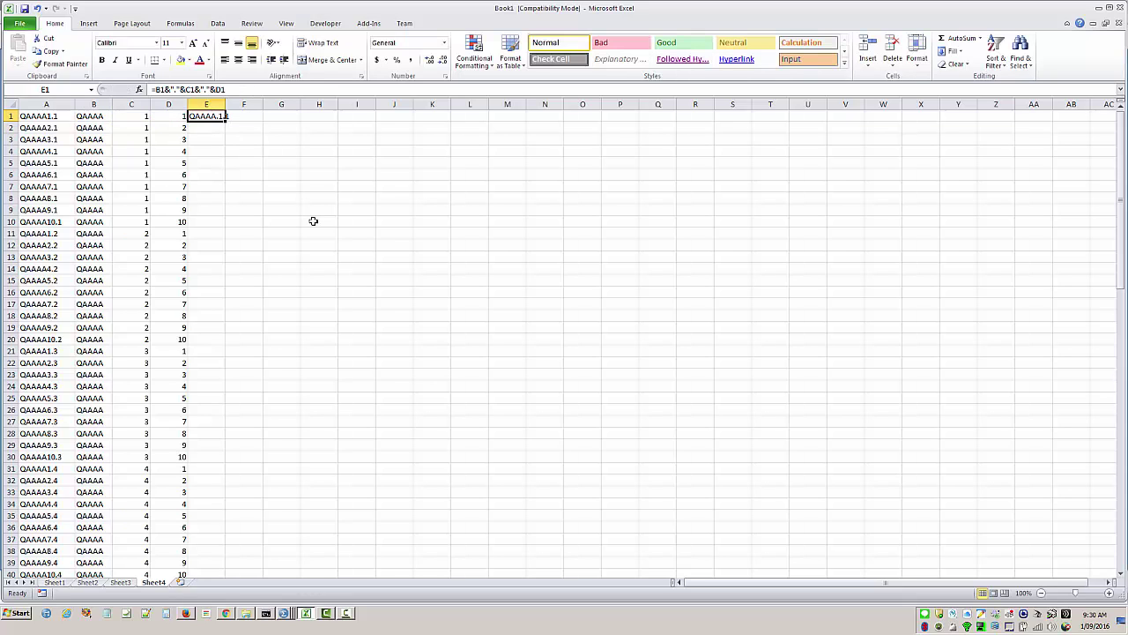
double_click(225, 118)
drag(225, 104, 266, 104)
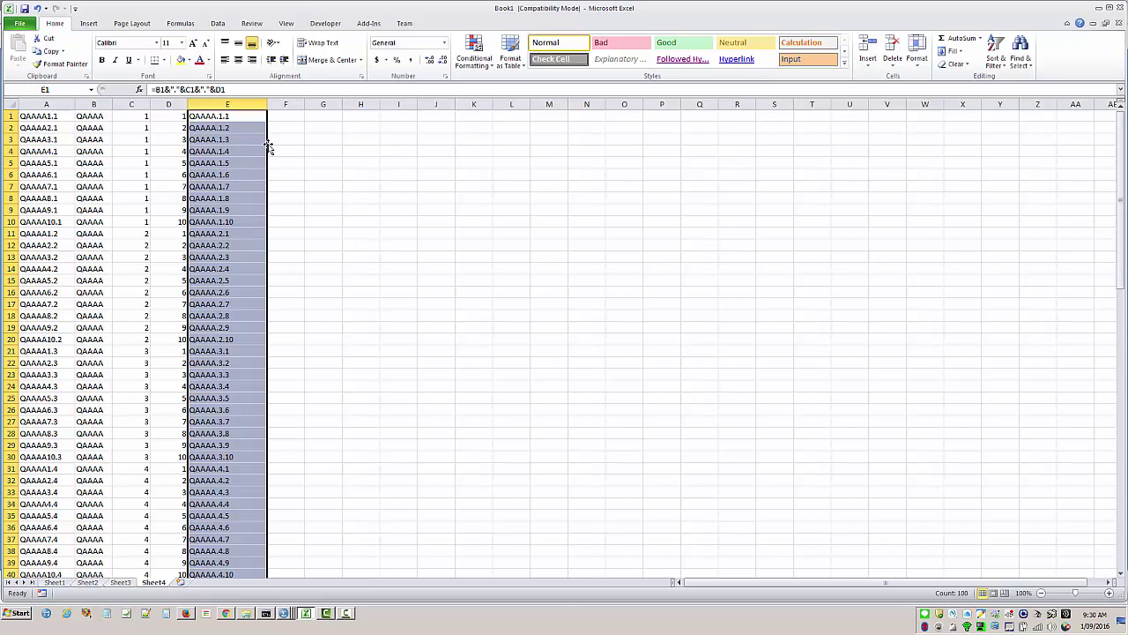
key(ctrl+c)
- Return to the Example.sav Variable View and paste at the first variable name, QAAAA1.1
mouse_move(284, 620)
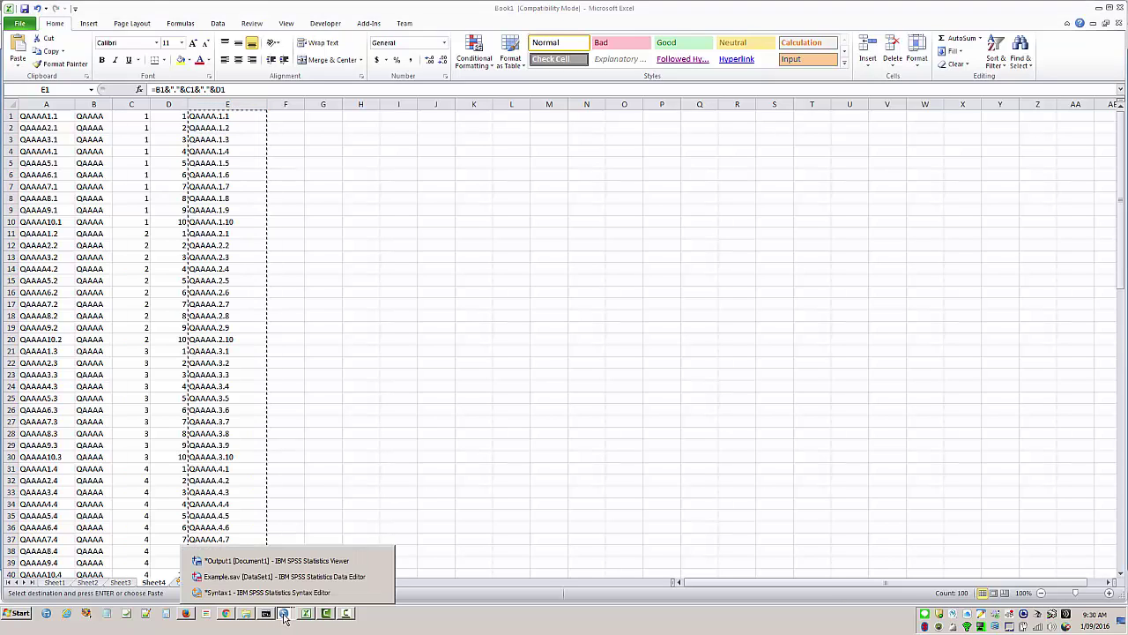
click(270, 577)
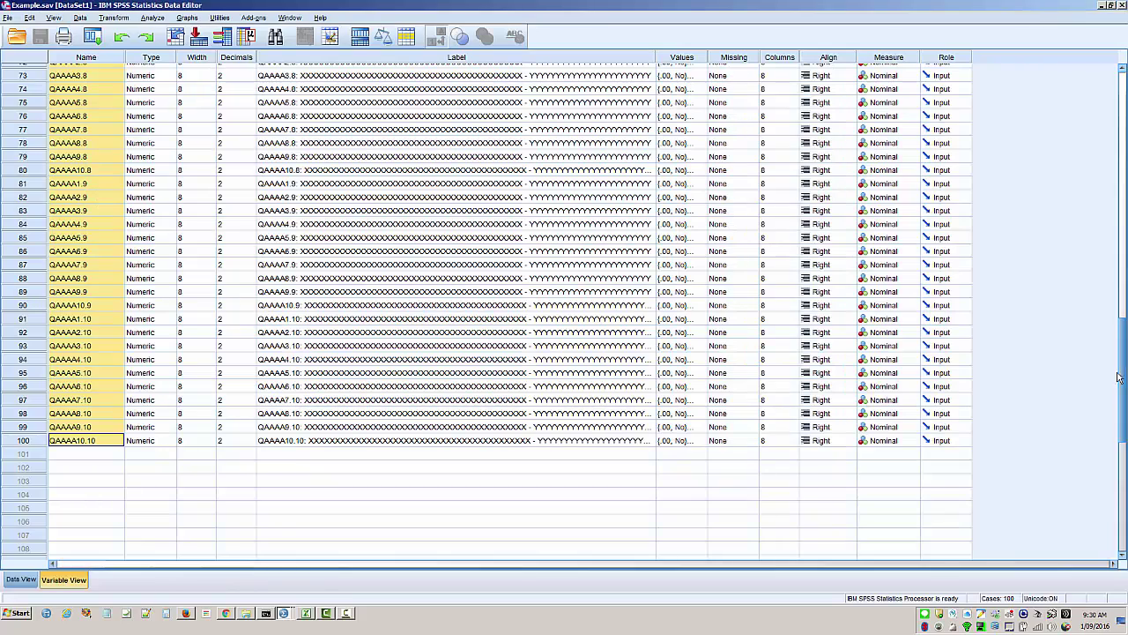
drag(1122, 356, 1121, 81)
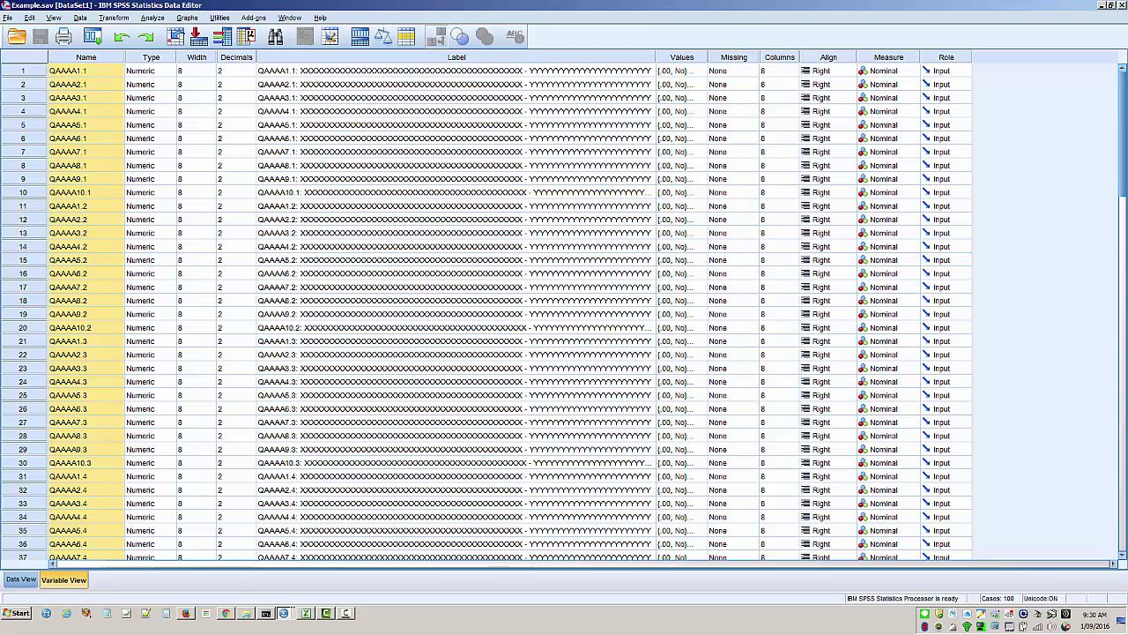
click(108, 74)
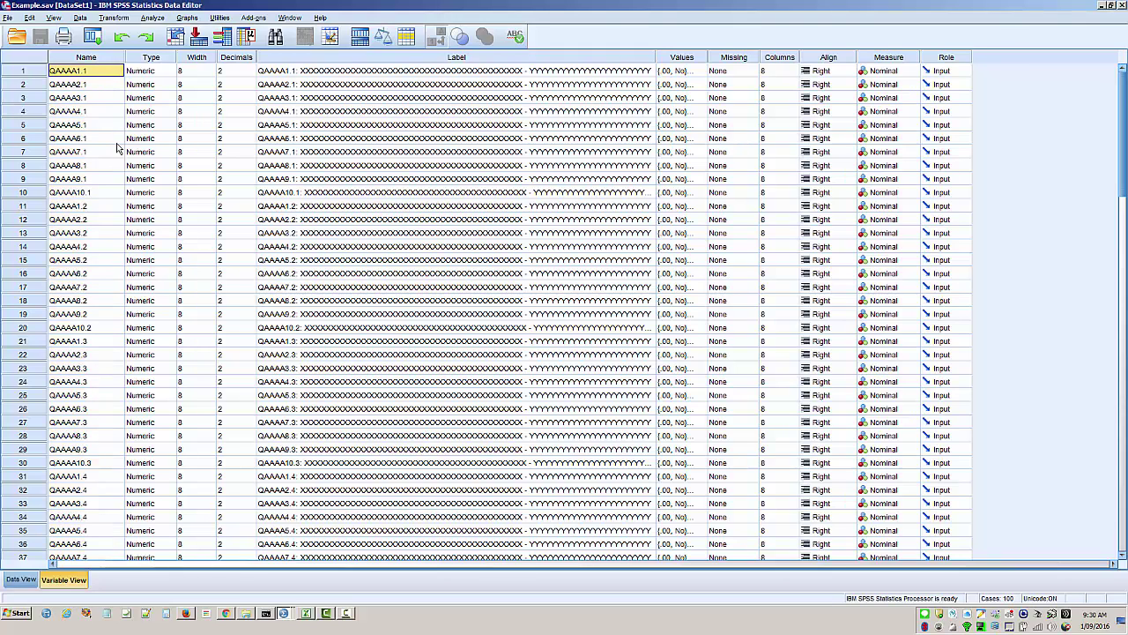
key(ctrl+v)
- Select the Label cells from QAAAA1.1 down to QAAAA10.10 to copy all 100 labels
click(321, 73)
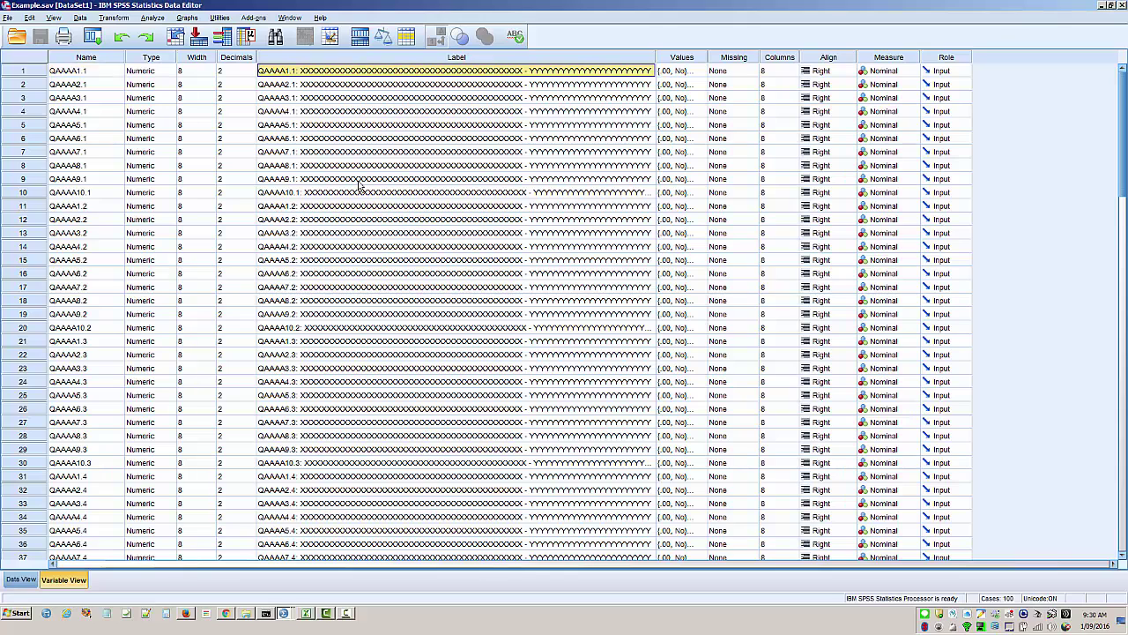
scroll(360, 198, down, 12)
scroll(362, 215, down, 12)
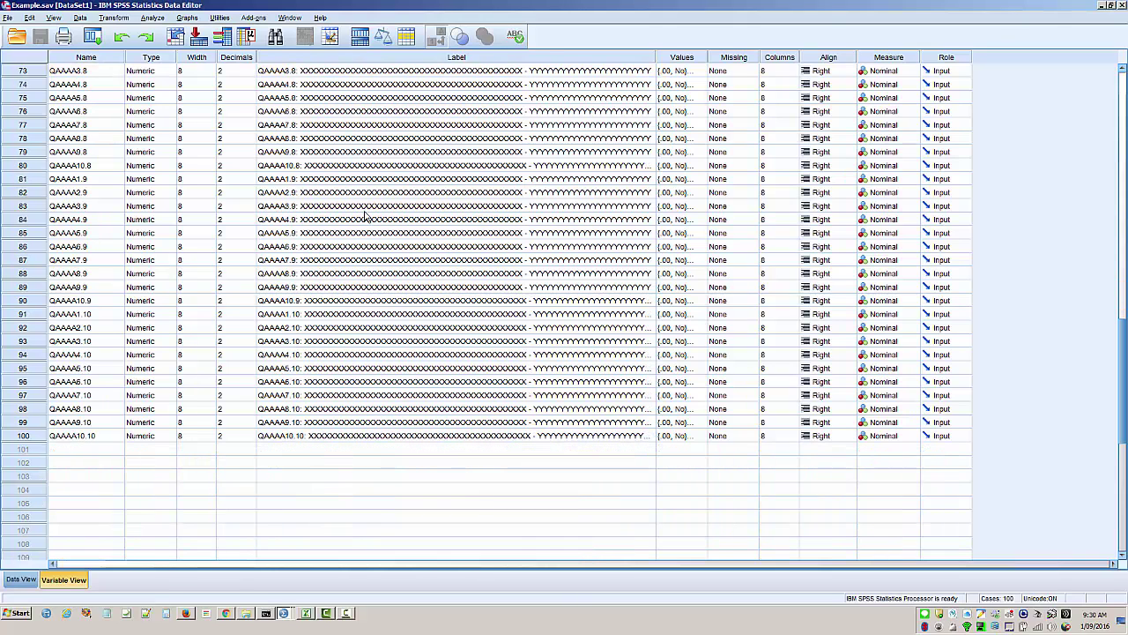
click(332, 439)
scroll(486, 245, up, 20)
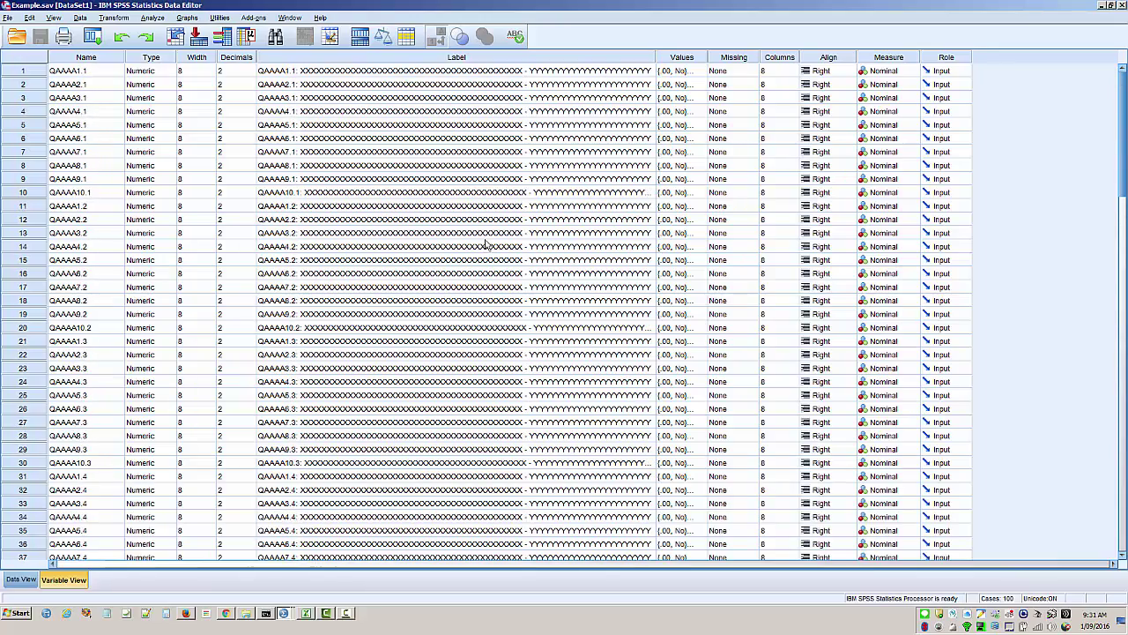
drag(409, 73, 423, 294)
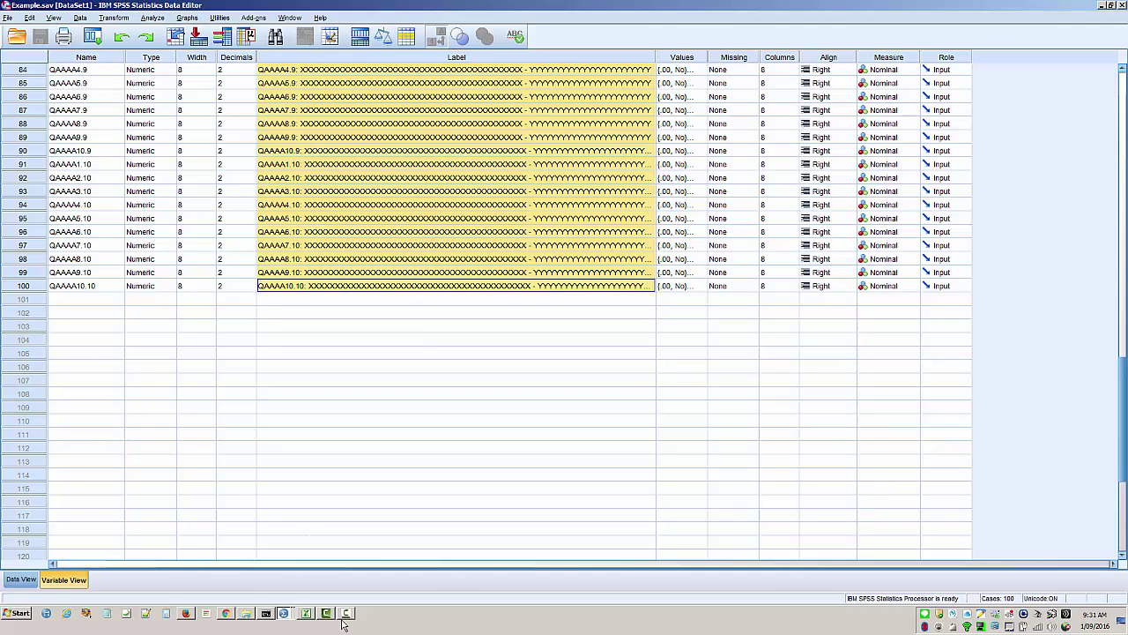
- Back on Excel's Sheet4, paste the 100 SPSS variable labels into column F
click(309, 614)
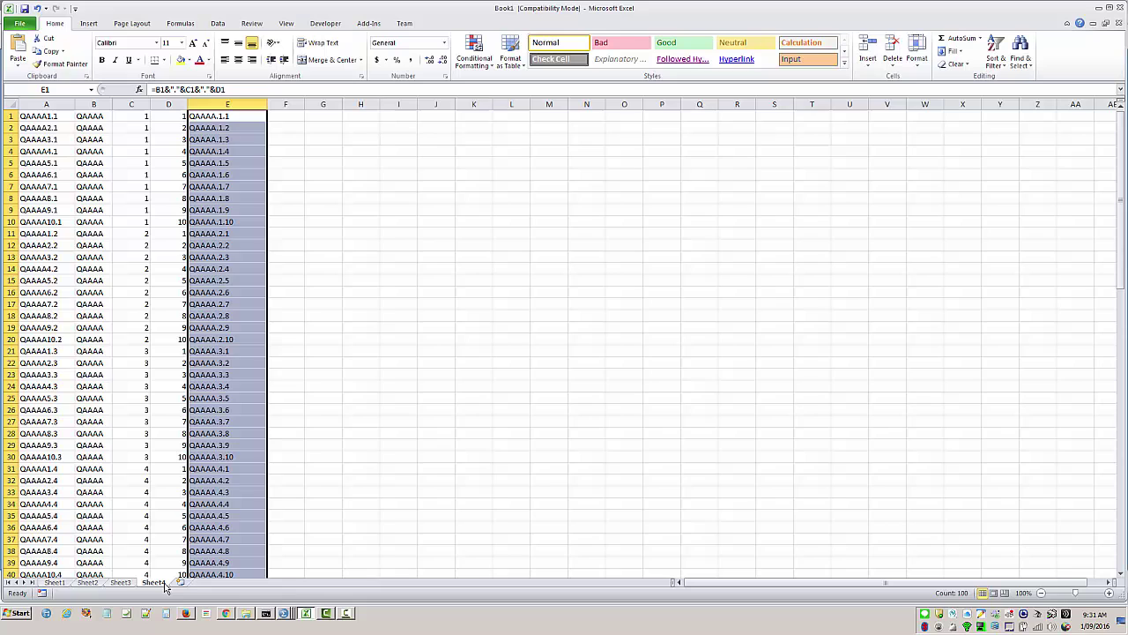
click(180, 583)
click(154, 583)
click(400, 237)
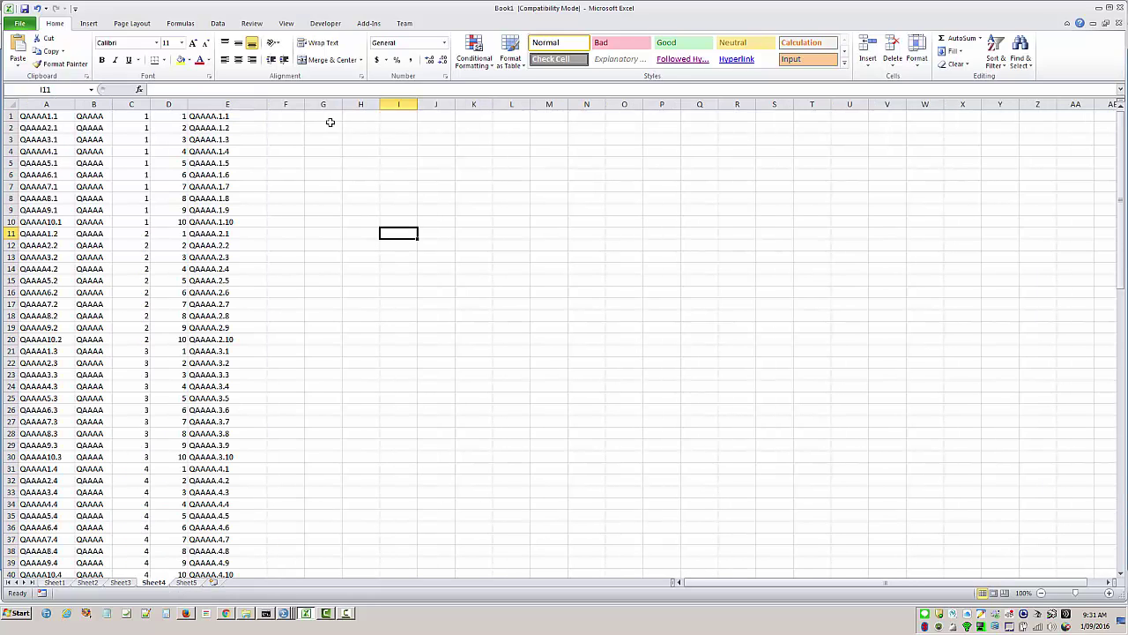
click(280, 118)
key(ctrl+v)
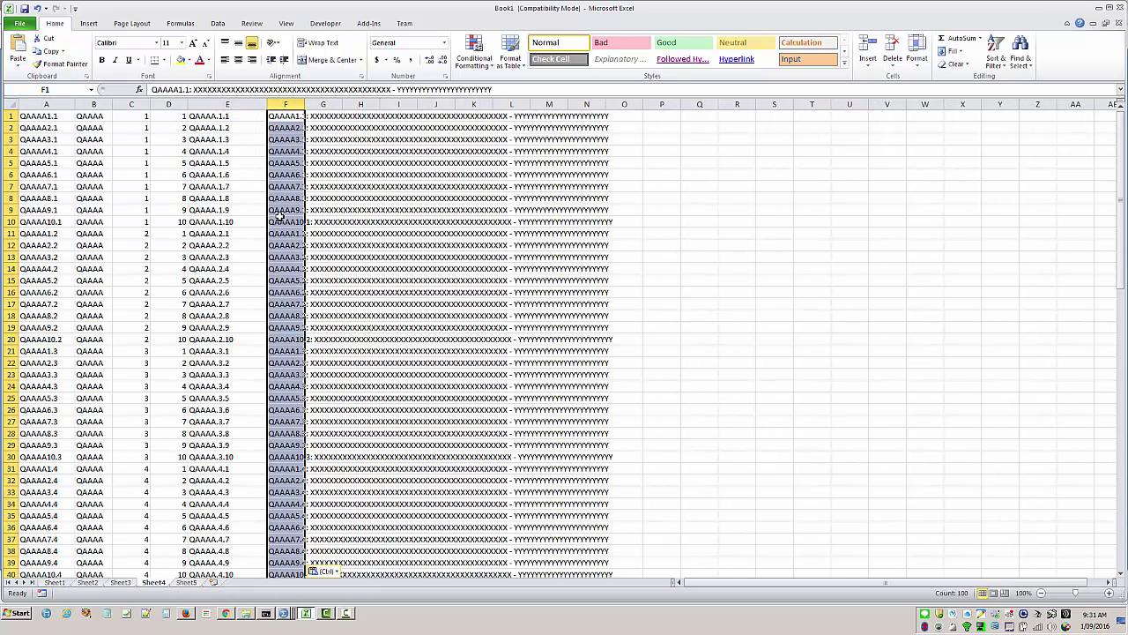
- Enter =SUBSTITUTE(F1,A1,E1) in G1 to swap the old name for the new one
click(325, 116)
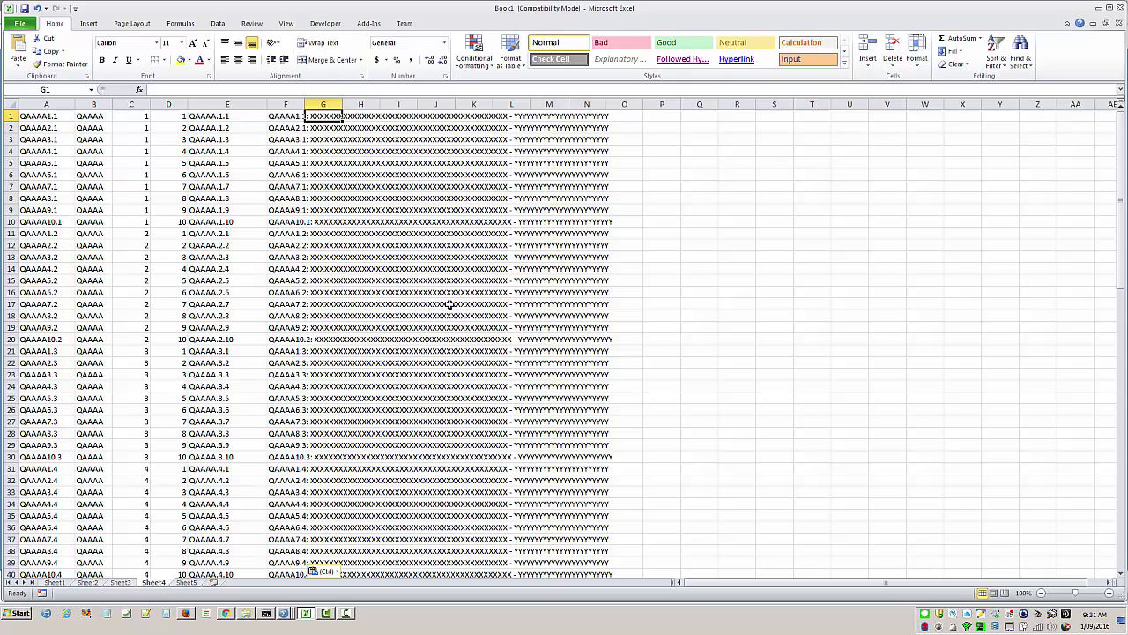
text(=sub)
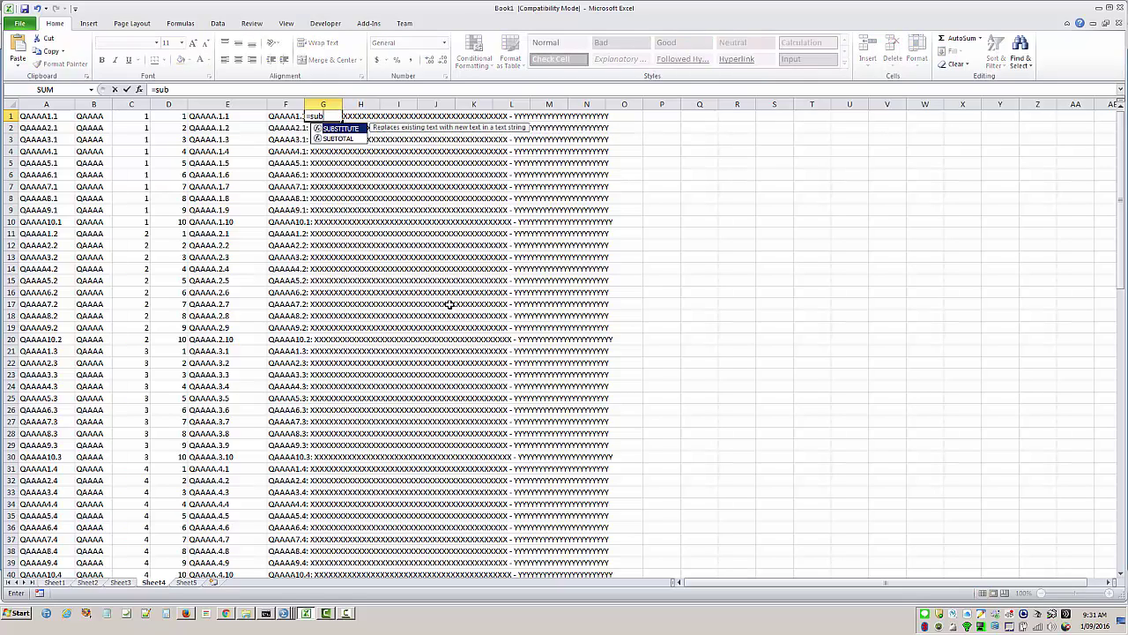
key(Tab)
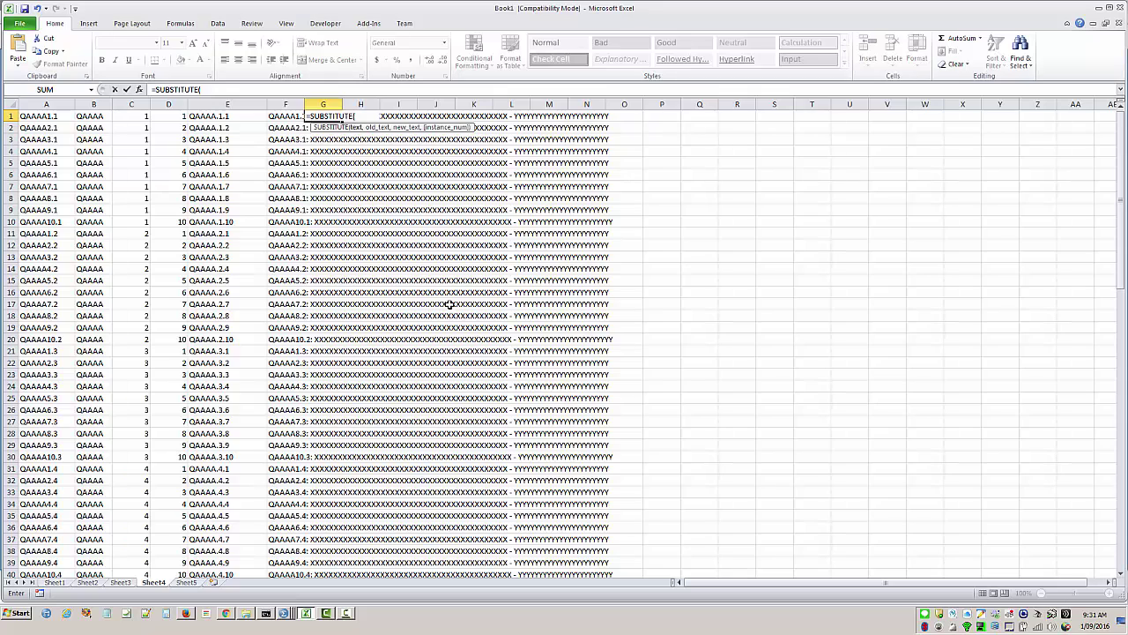
key(Left)
text(,)
key(Left)
key(Left)
key(Left)
key(Left)
key(Left)
key(Left)
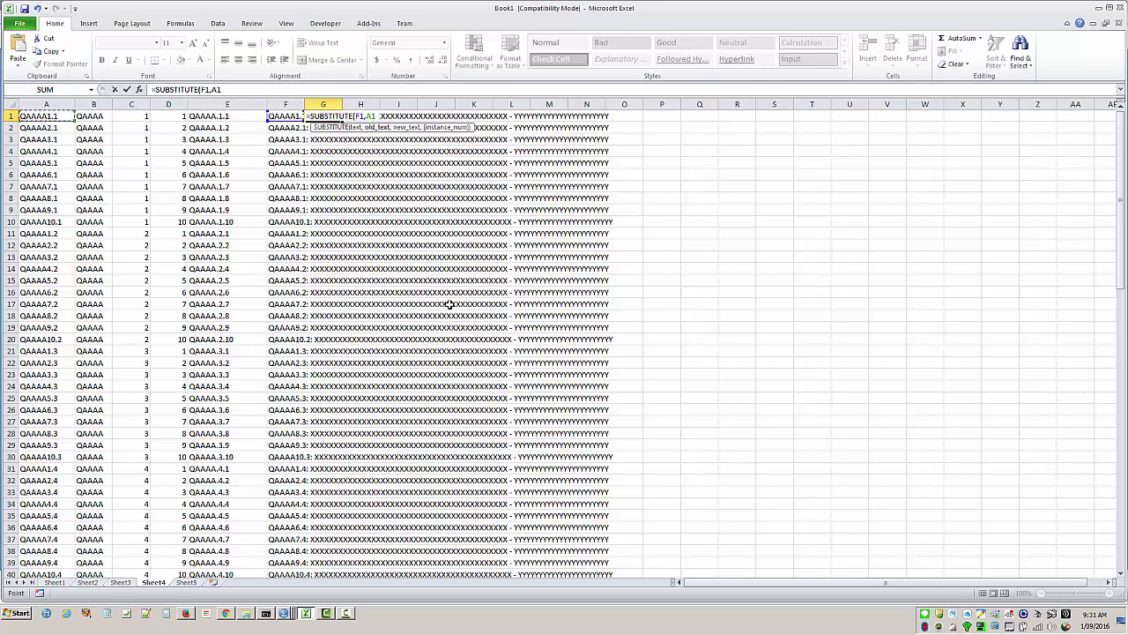
text(,)
key(Right)
key(Right)
key(Right)
key(Right)
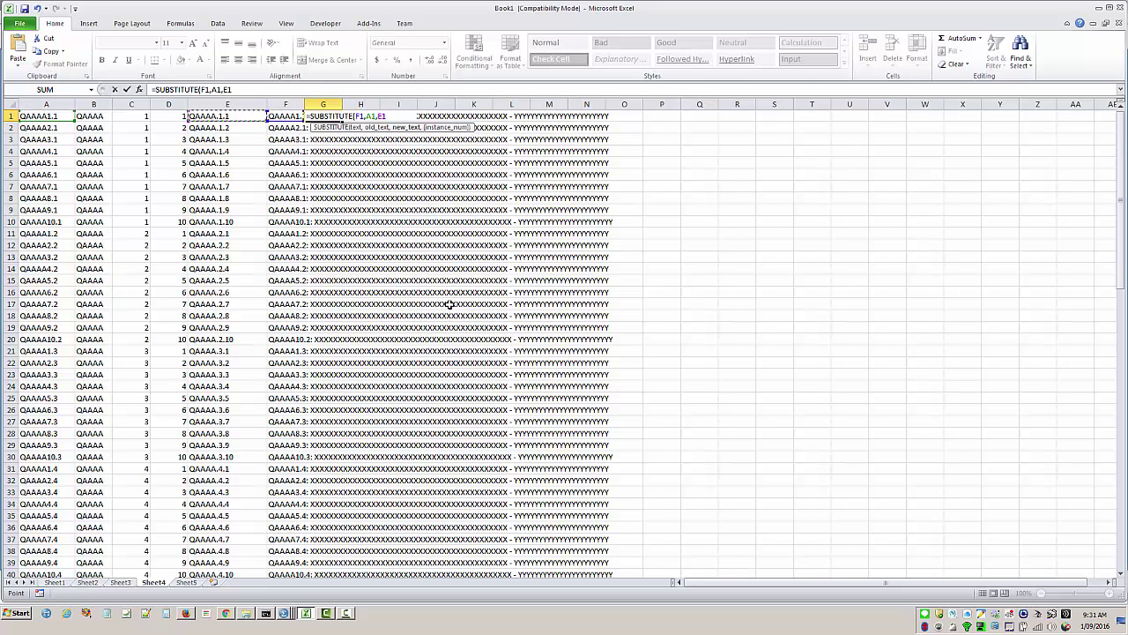
text())
key(Return)
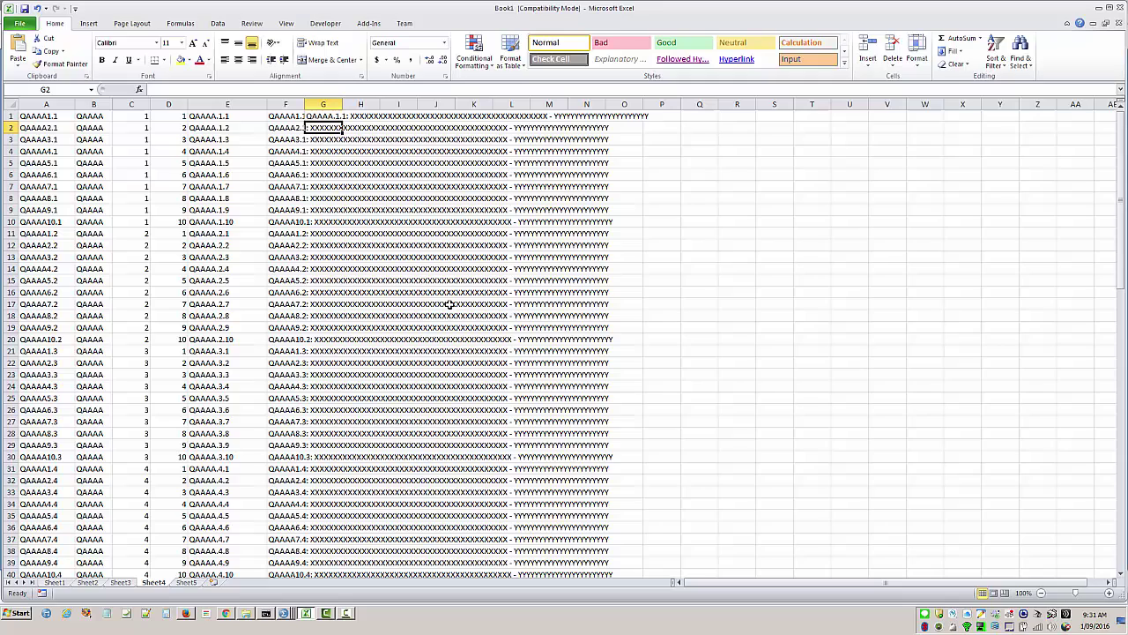
- Fill the SUBSTITUTE formula down G1:G100 and resize columns F and G to read the labels
click(322, 115)
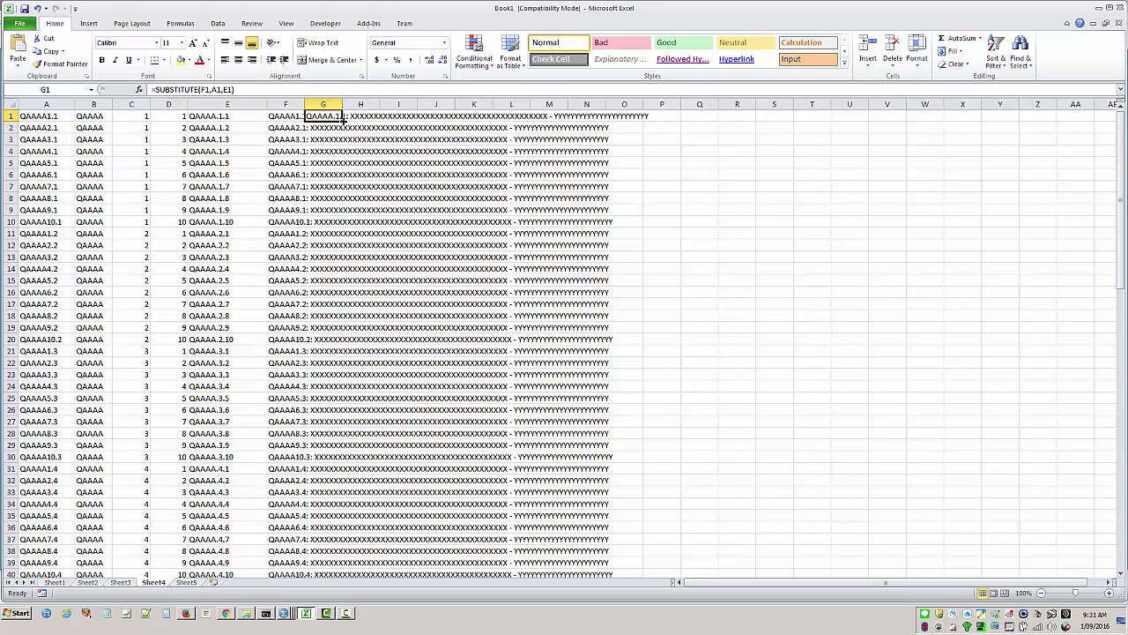
double_click(342, 121)
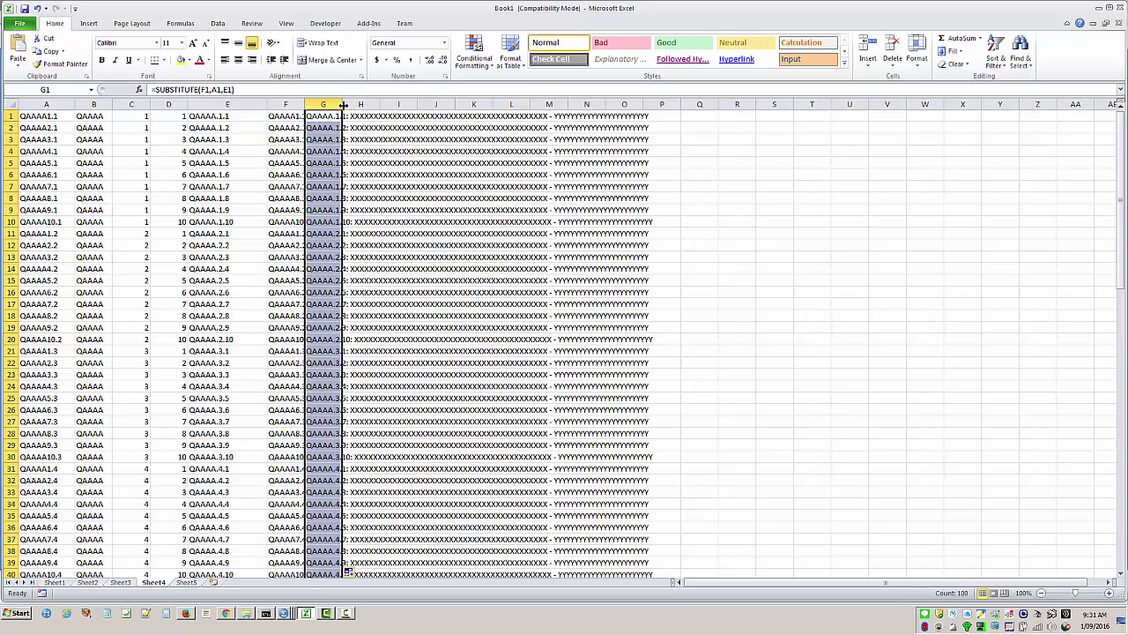
drag(342, 104, 586, 106)
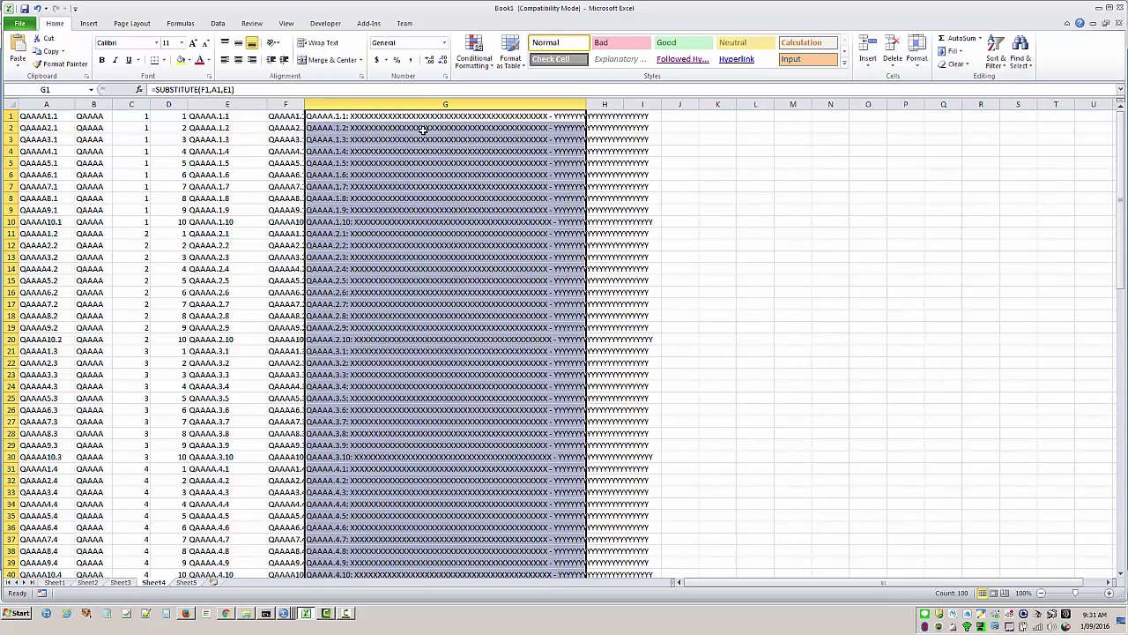
drag(304, 104, 363, 106)
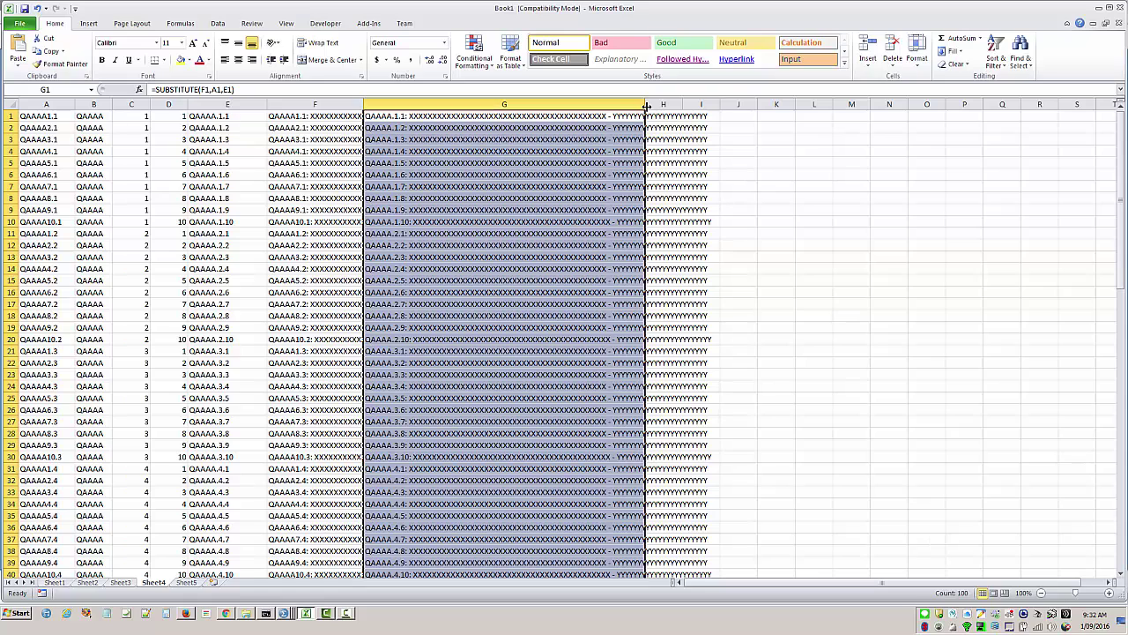
drag(646, 105, 776, 104)
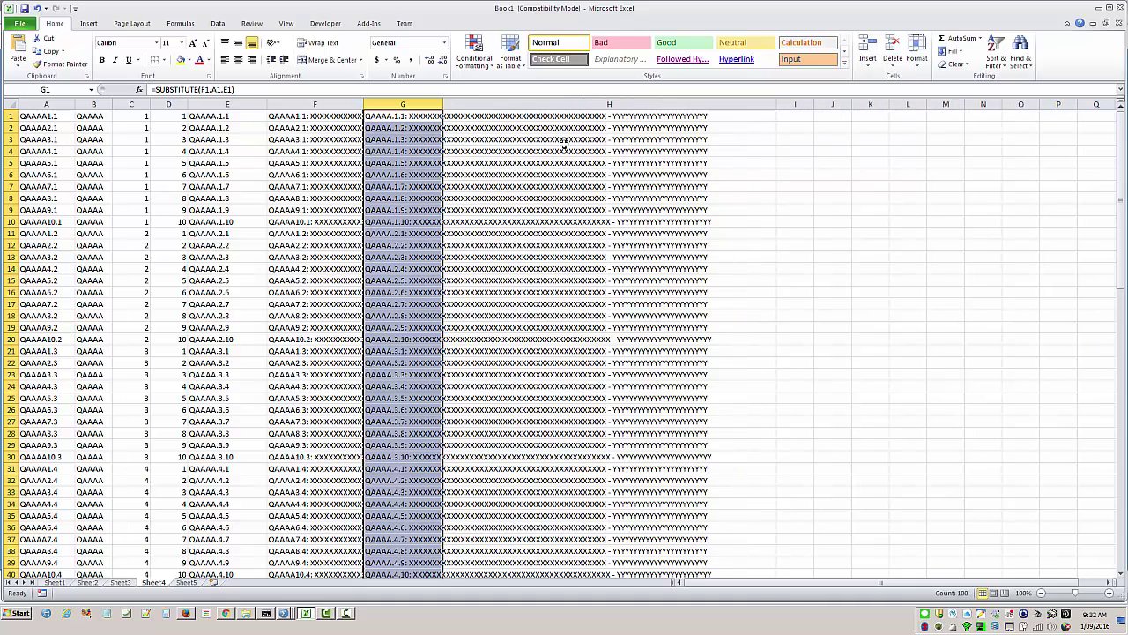
- Start H1 with the text formula "RENAME VARIABLES ("
click(518, 117)
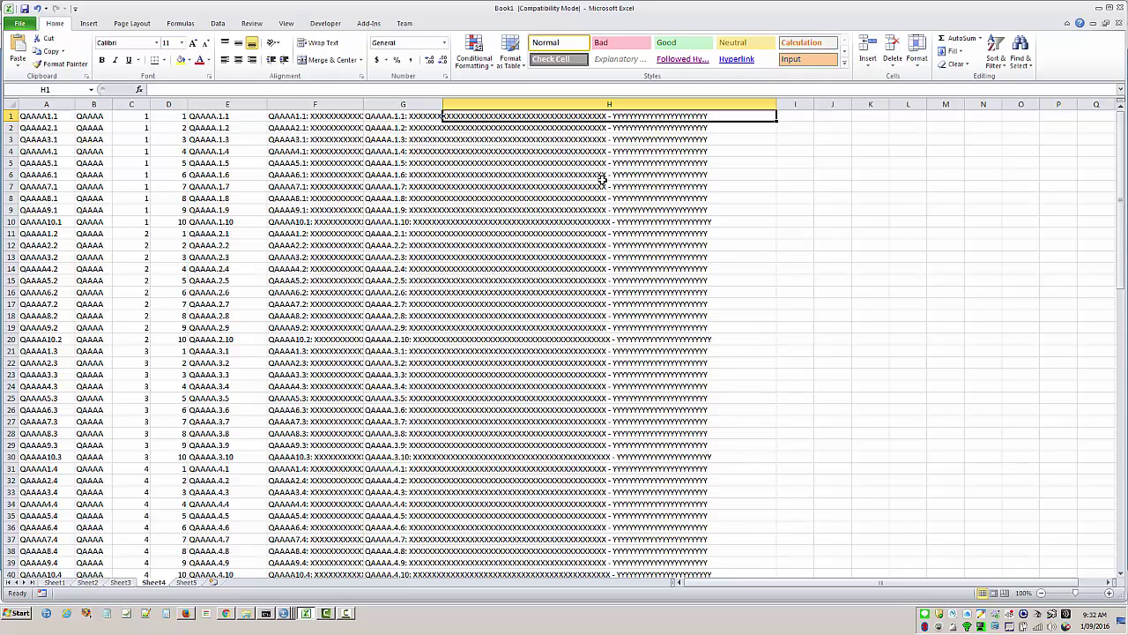
text(=)
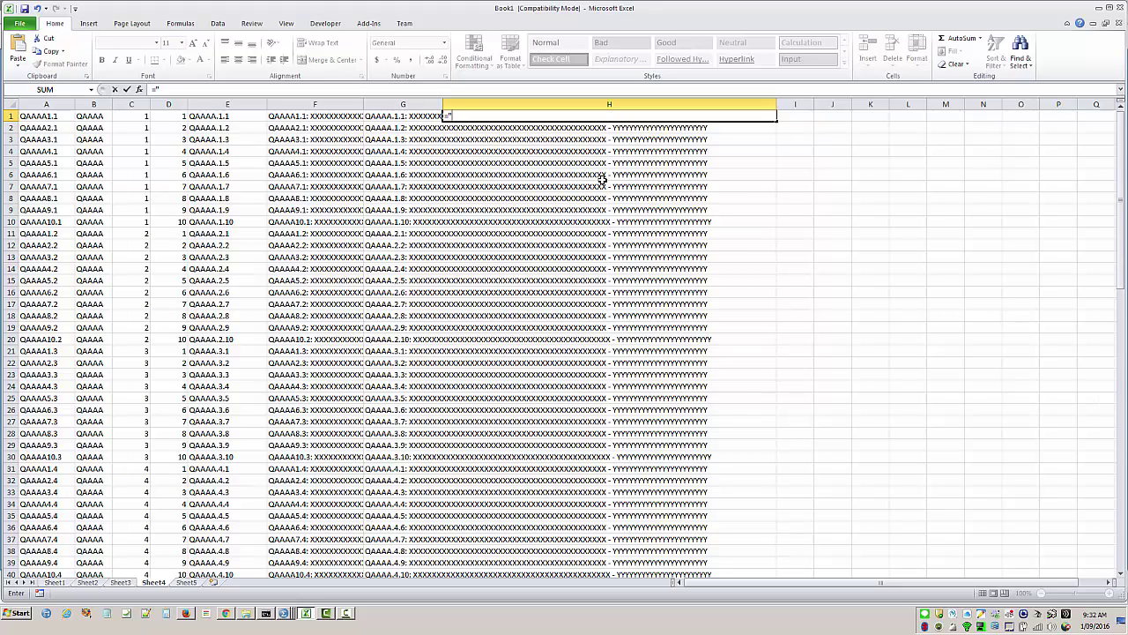
text("RENAMB)
key(BackSpace)
text(E)
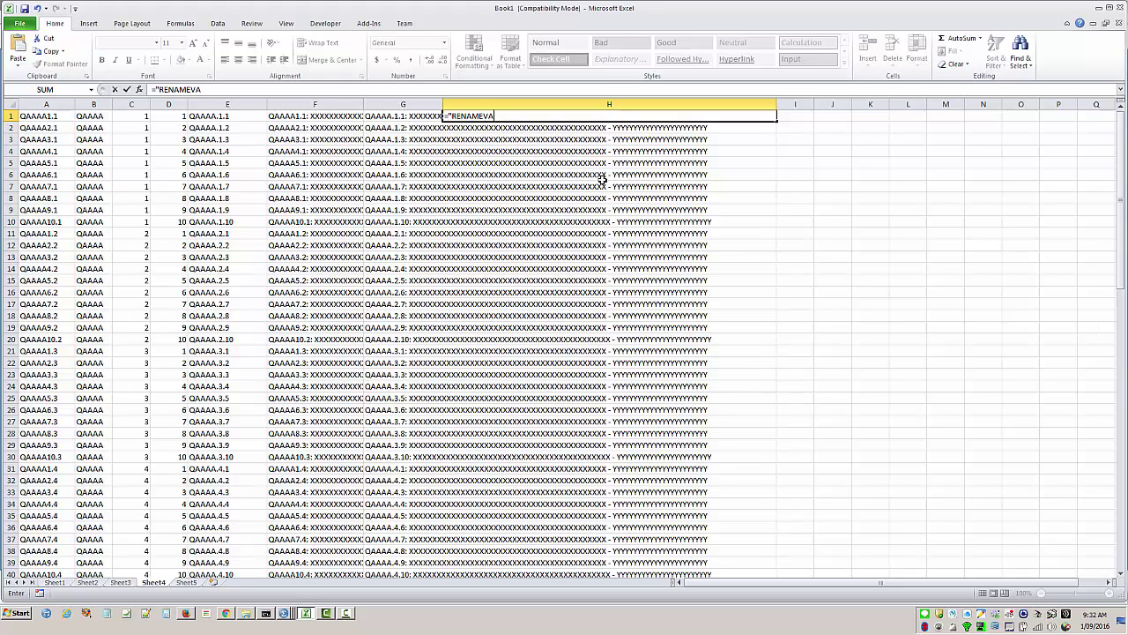
text( VARIABLES (=).)
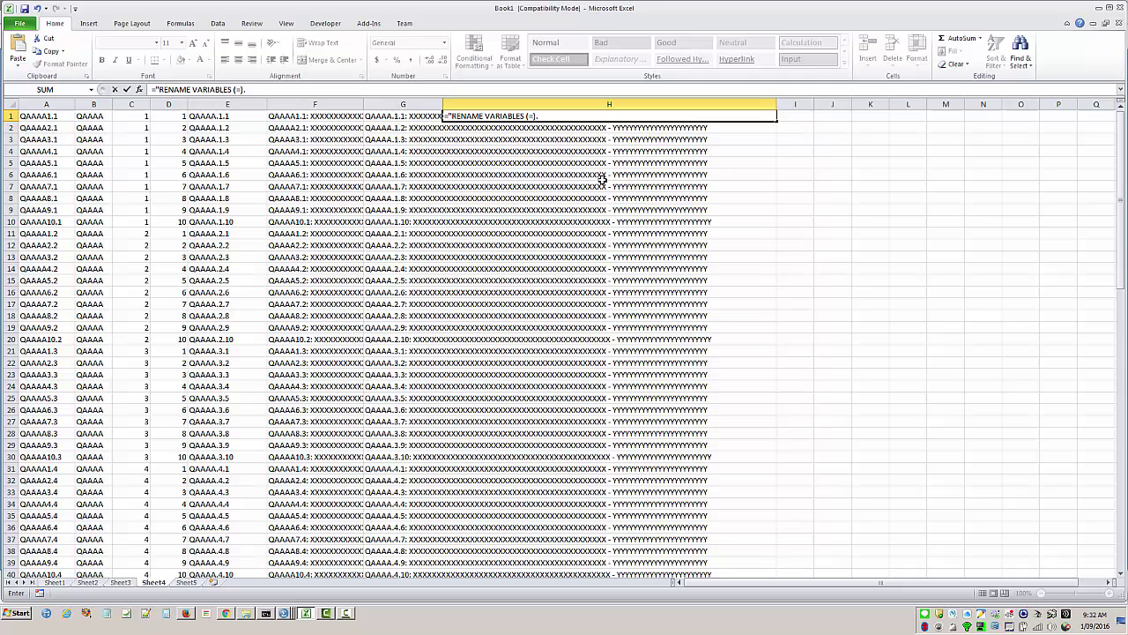
key(ctrl+Return)
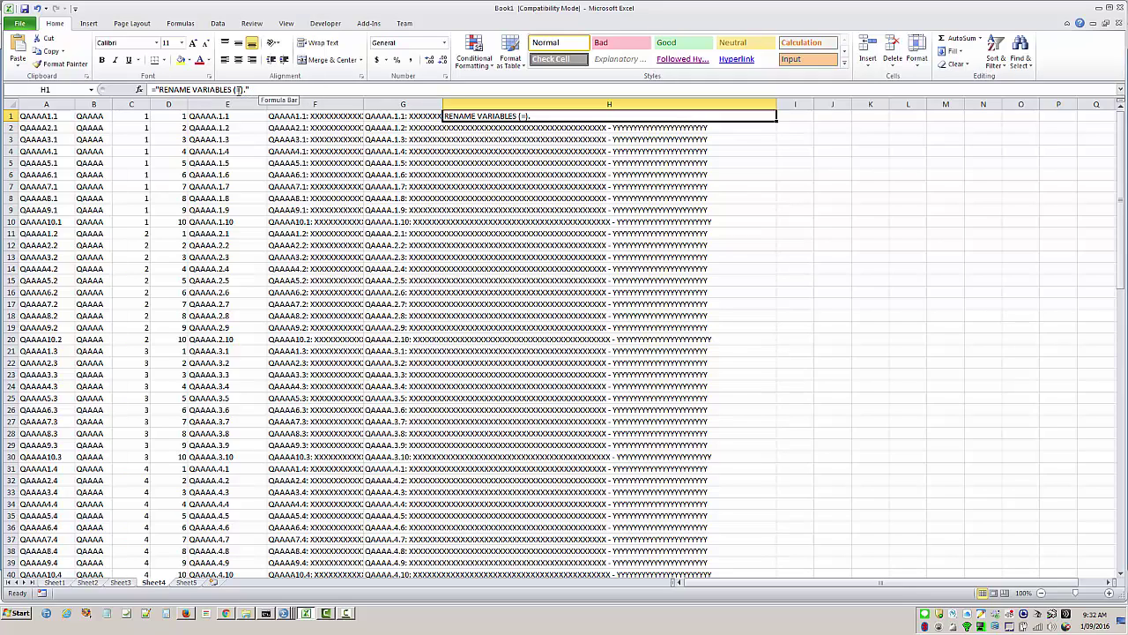
- Append the old variable name from A1 to the H1 RENAME VARIABLES formula
click(238, 89)
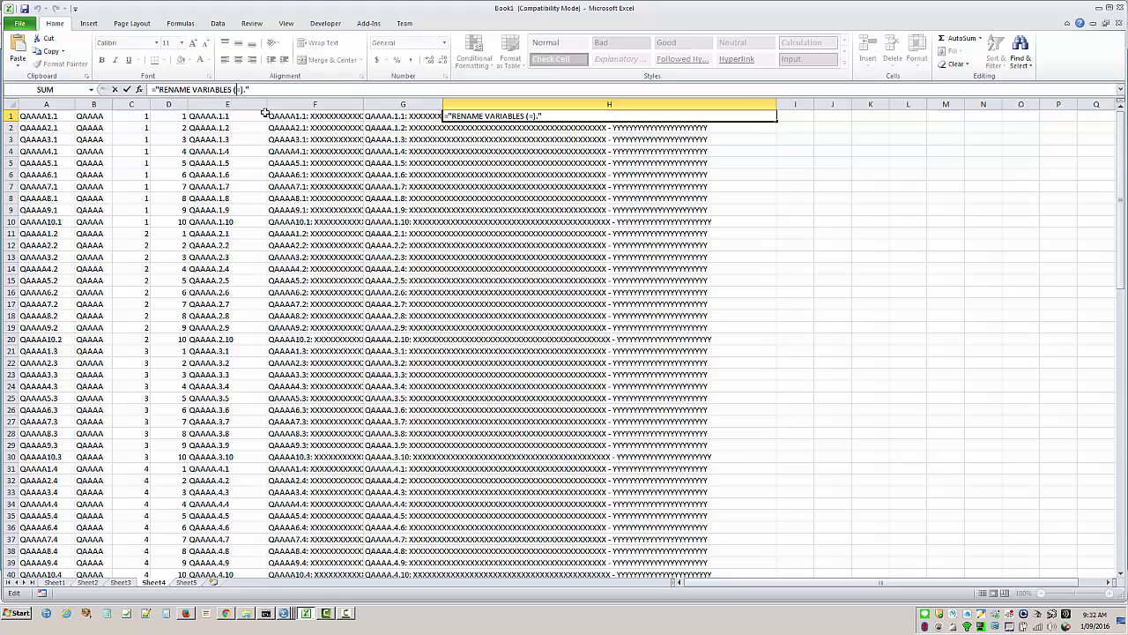
text(""&&)
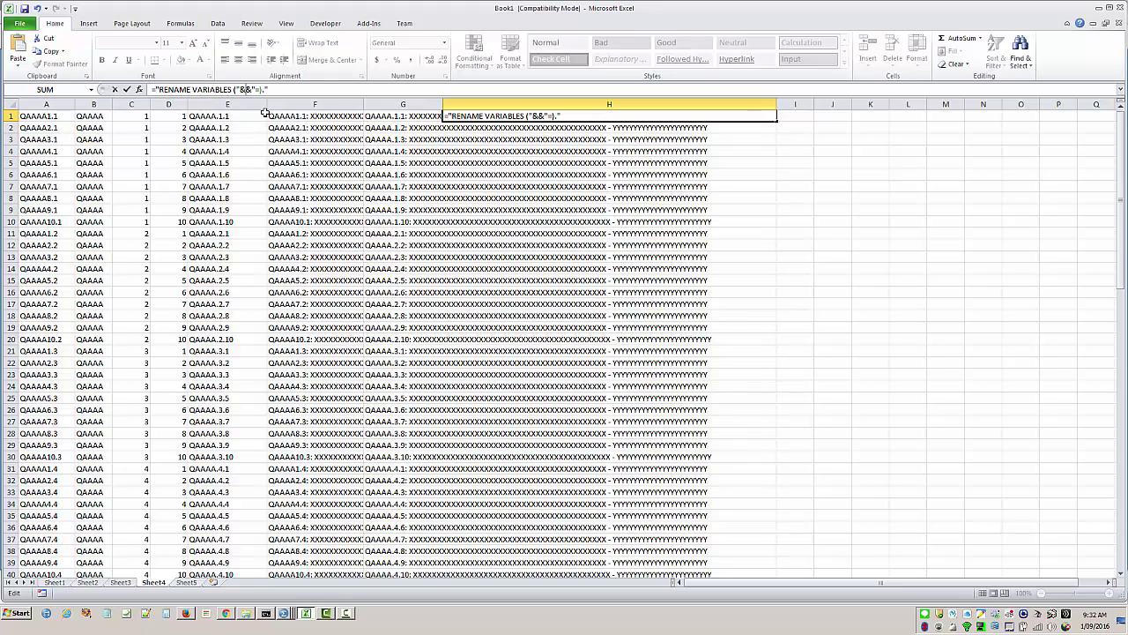
click(46, 115)
key(Right)
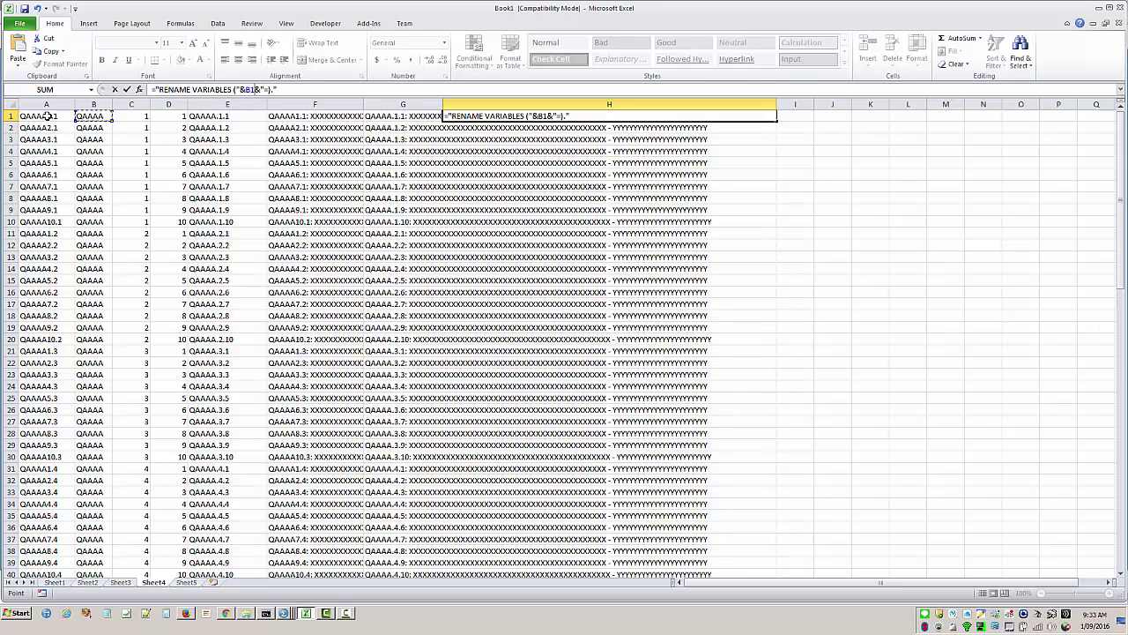
key(Left)
key(Return)
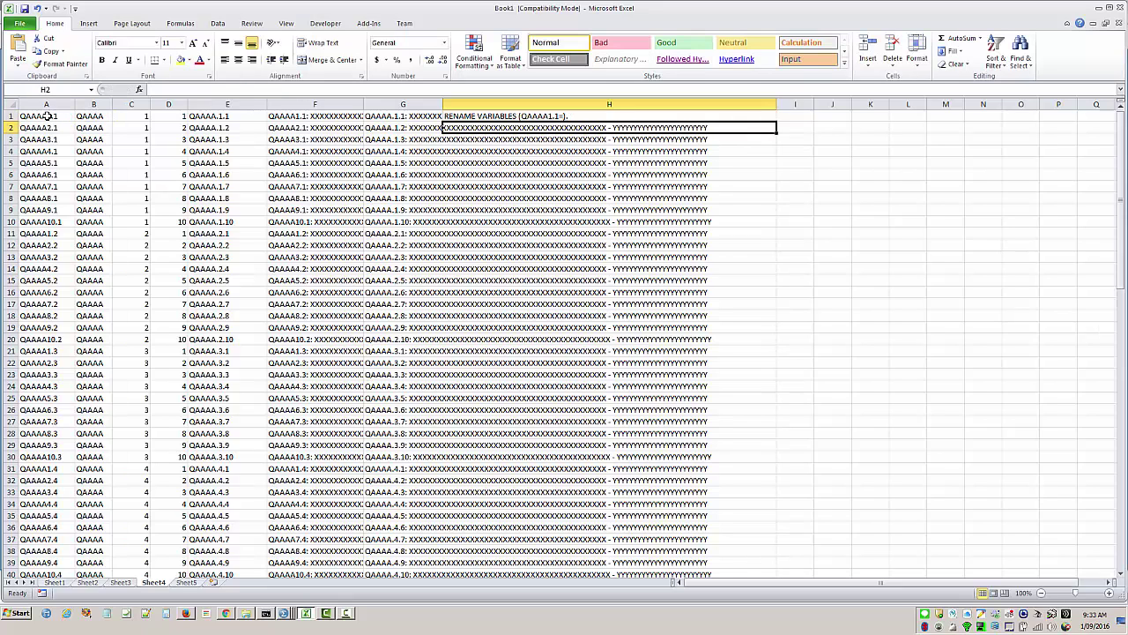
key(Up)
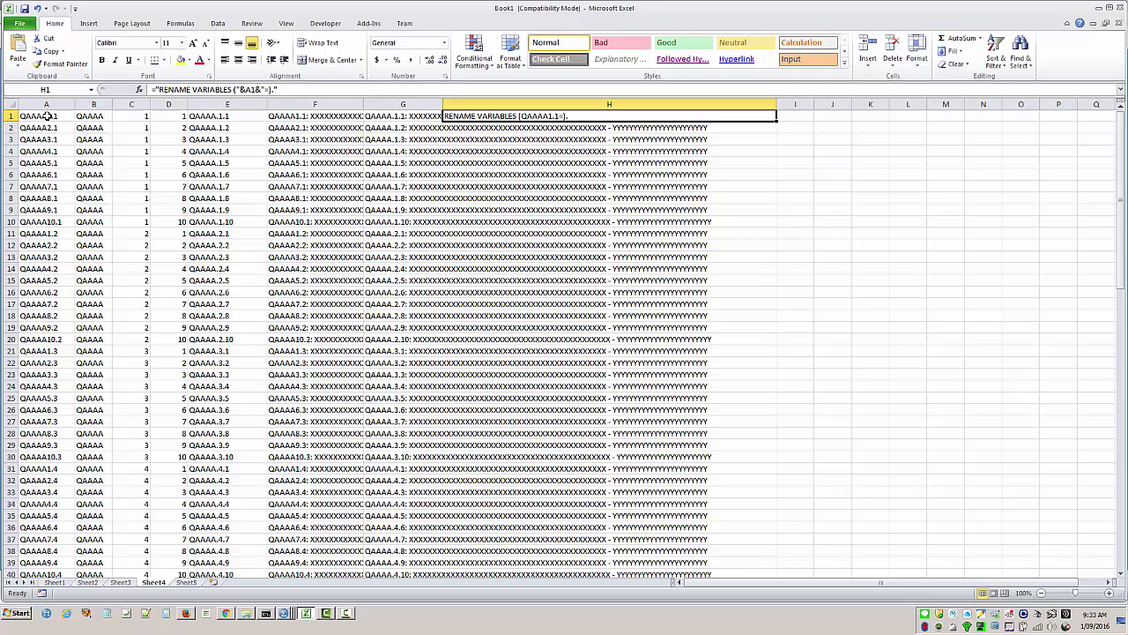
- Add "=" and E1's new name, fill H1 down to row 100, and copy the 100 commands
click(270, 88)
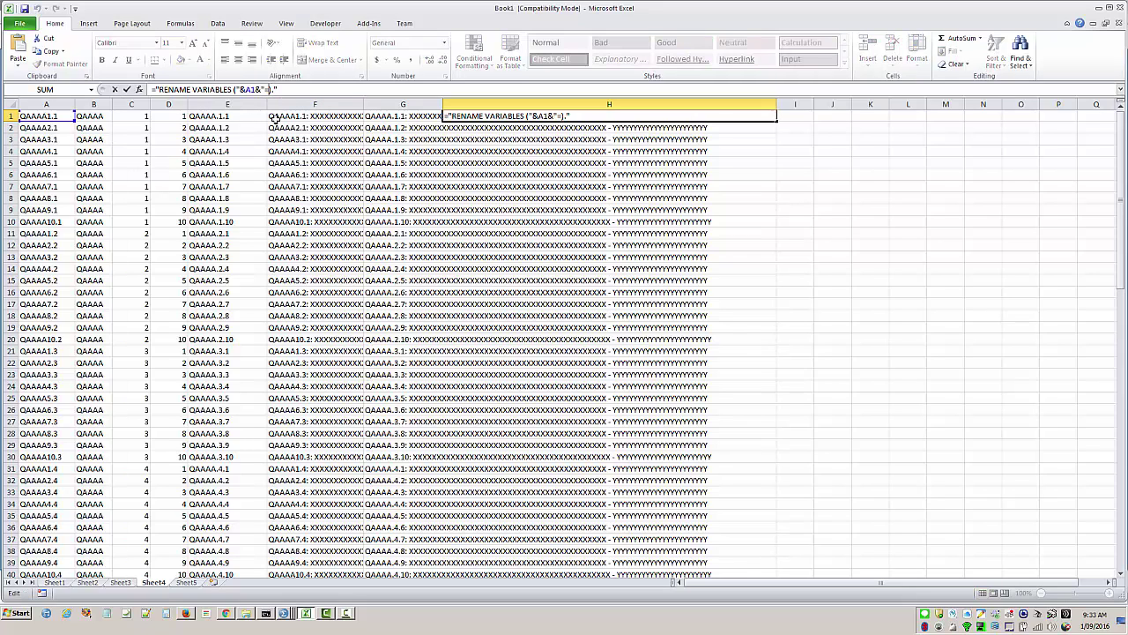
text("="&&)
click(235, 117)
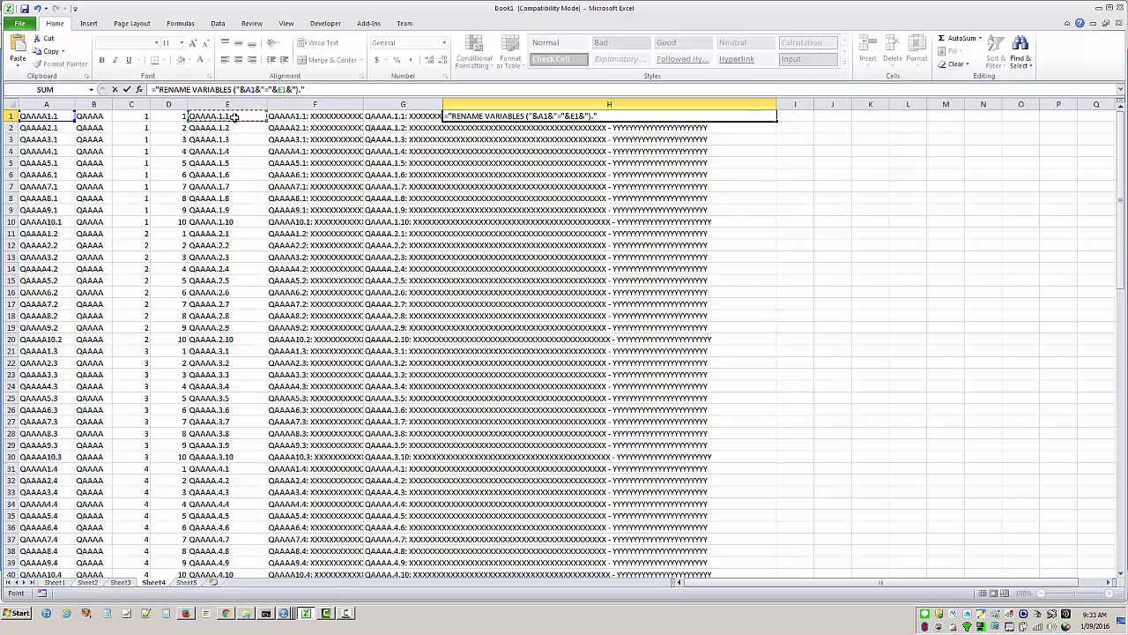
key(ctrl+Return)
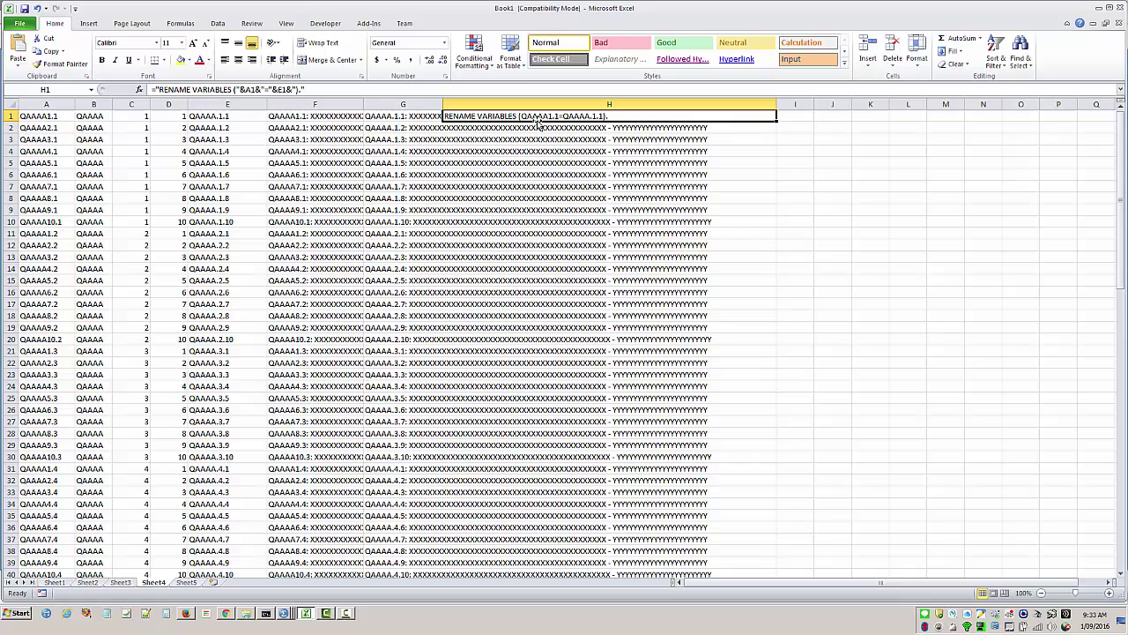
double_click(775, 121)
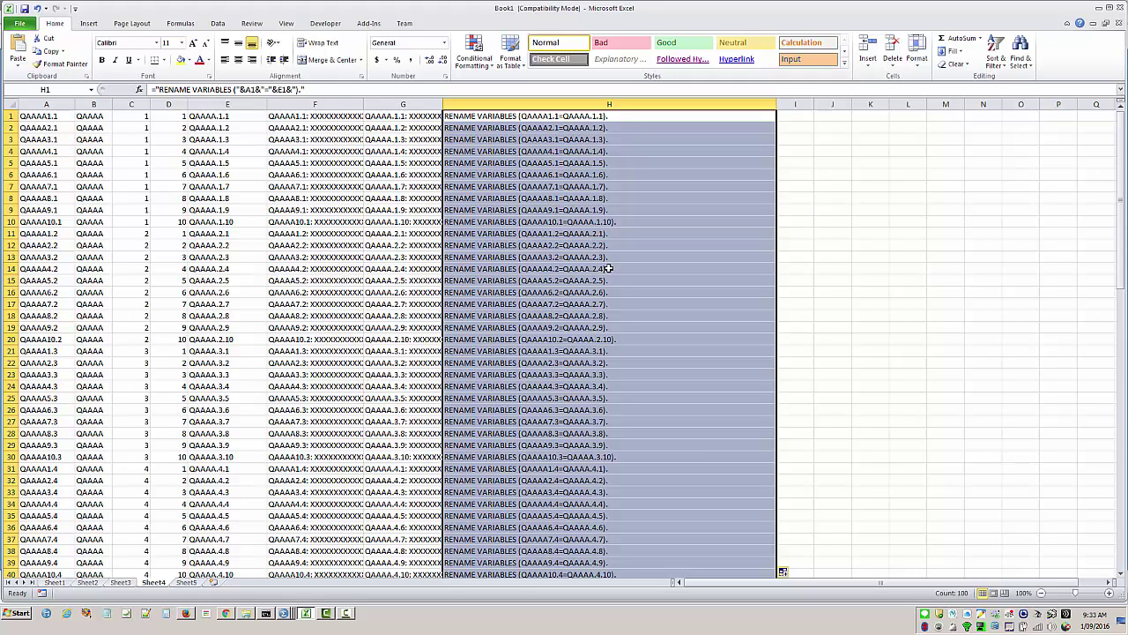
key(ctrl+c)
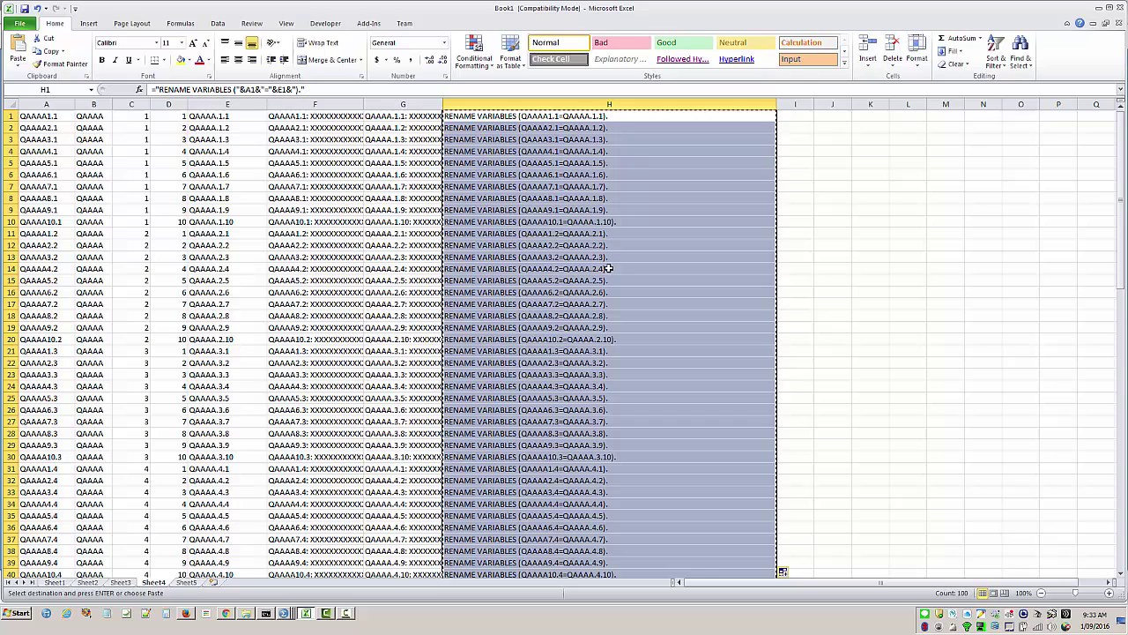
- Paste and run all 100 RENAME VARIABLES commands in Syntax1, then view Example.sav's renamed variables
click(285, 615)
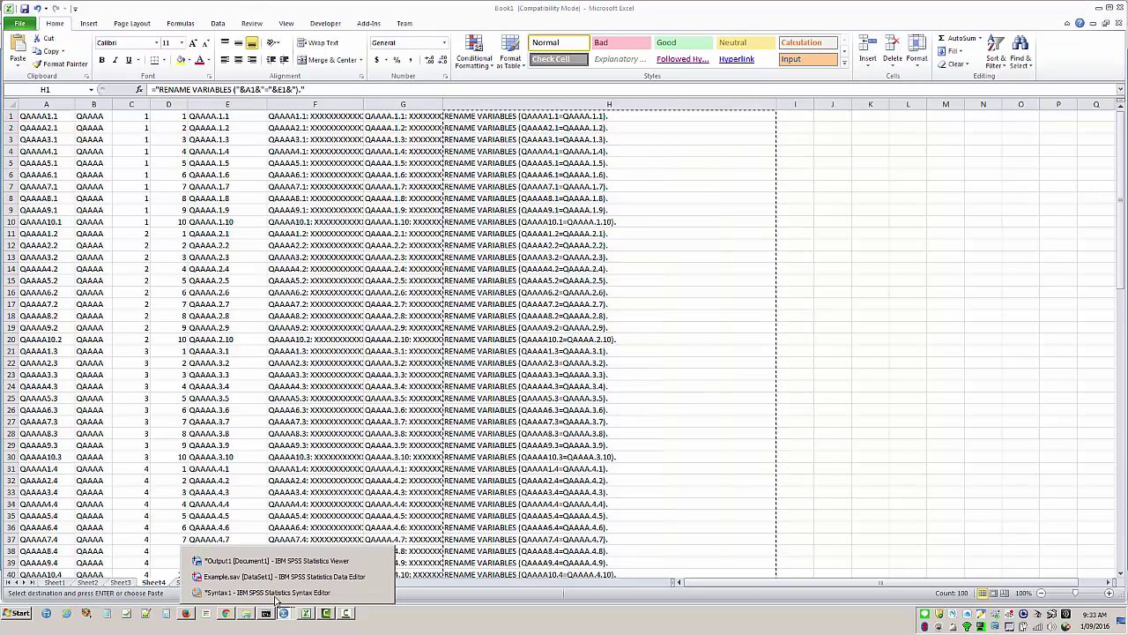
click(379, 594)
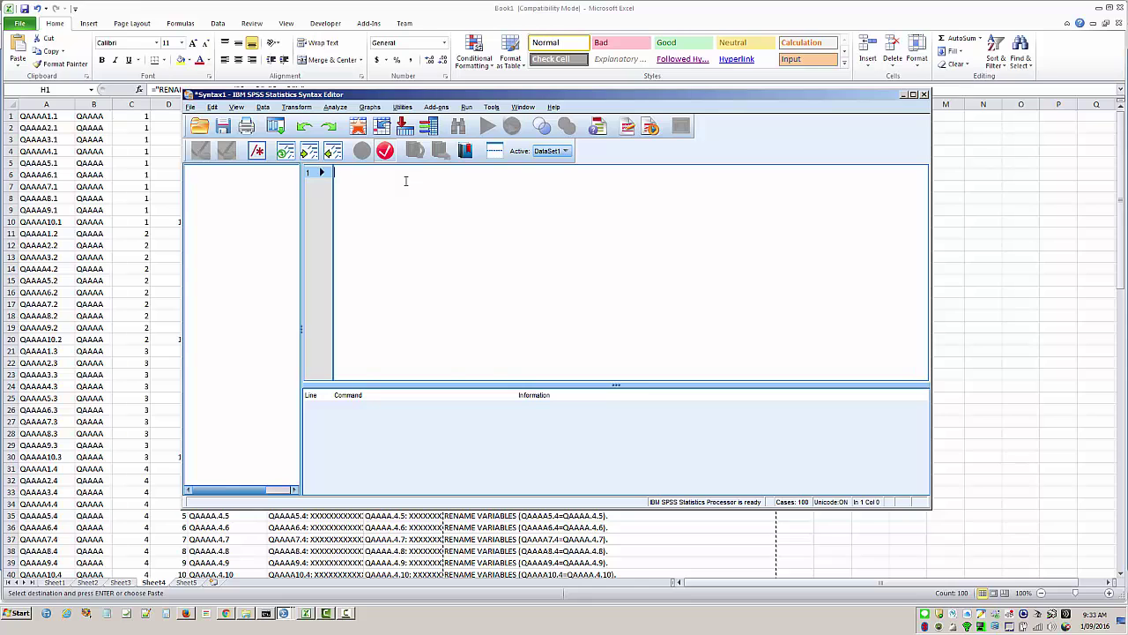
key(ctrl+v)
drag(532, 94, 542, 9)
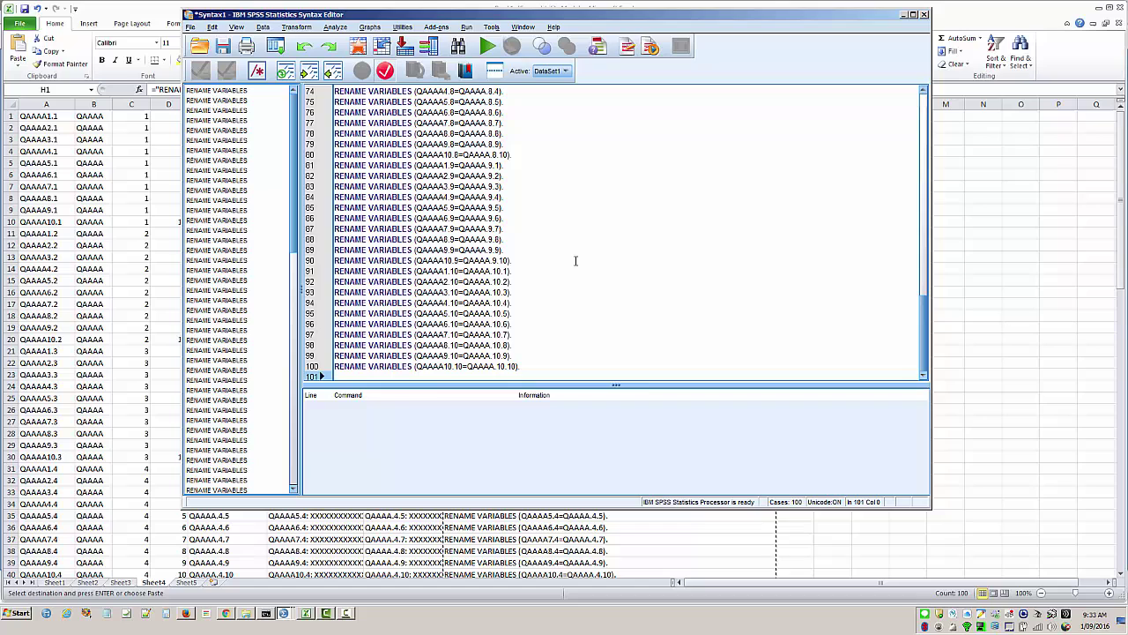
key(ctrl+a)
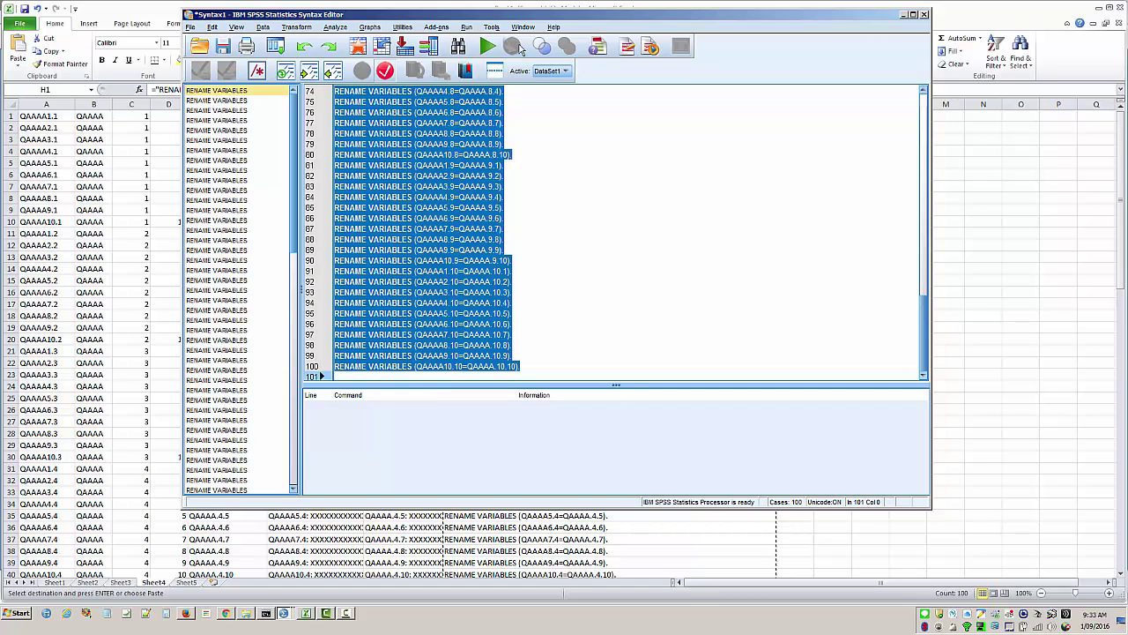
click(487, 46)
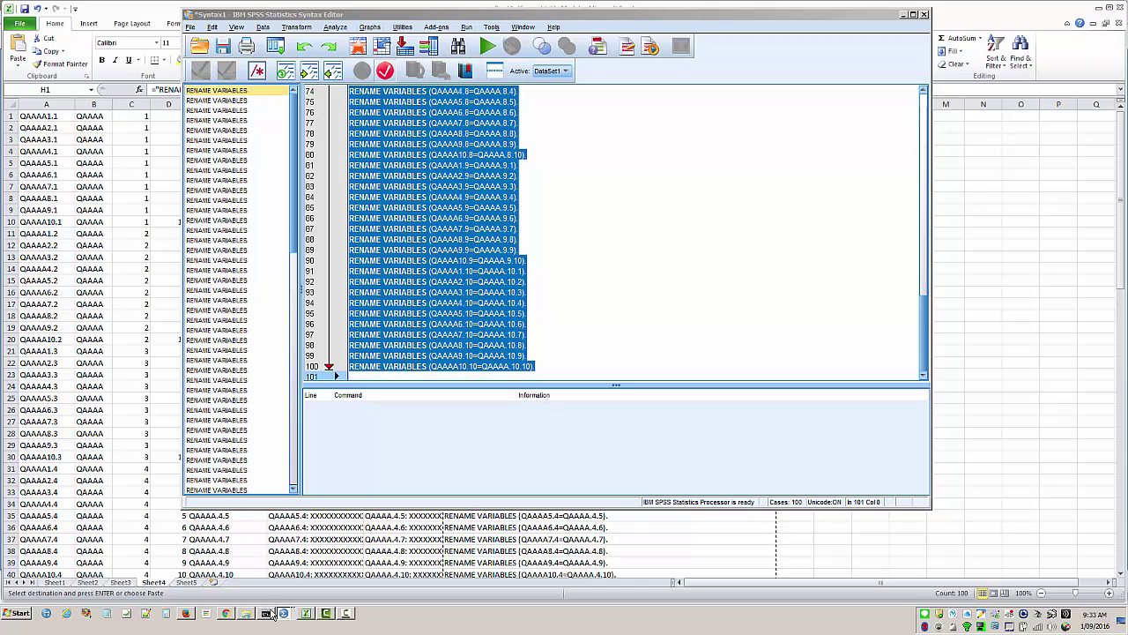
mouse_move(262, 613)
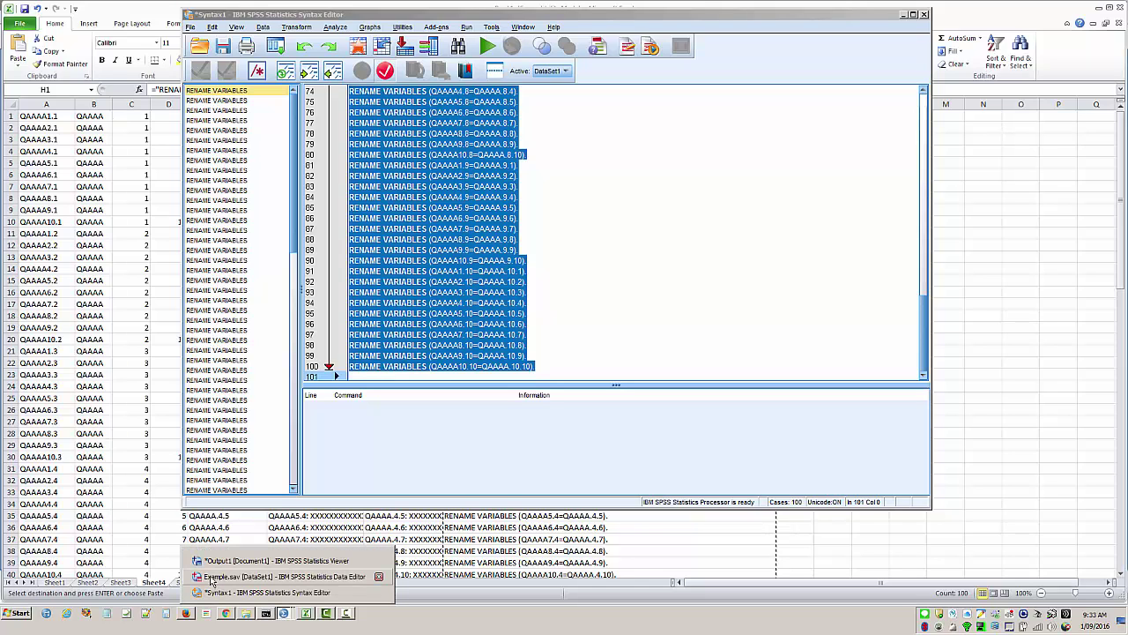
click(264, 577)
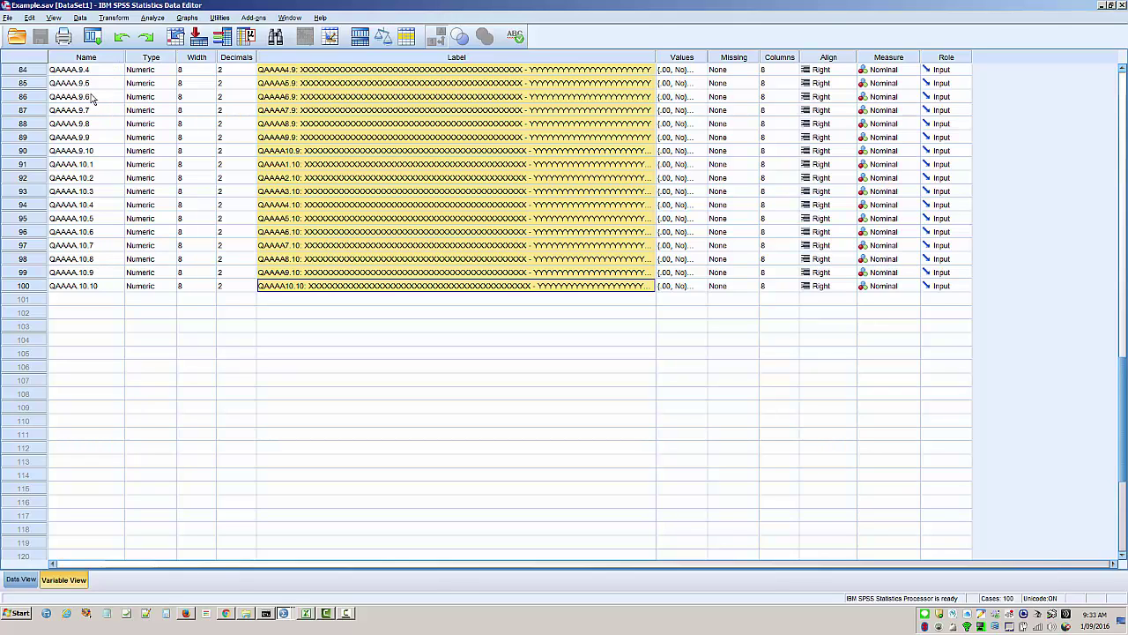
- Add blank lines after line 100 of the RENAME VARIABLES syntax in Syntax1
click(284, 612)
click(269, 593)
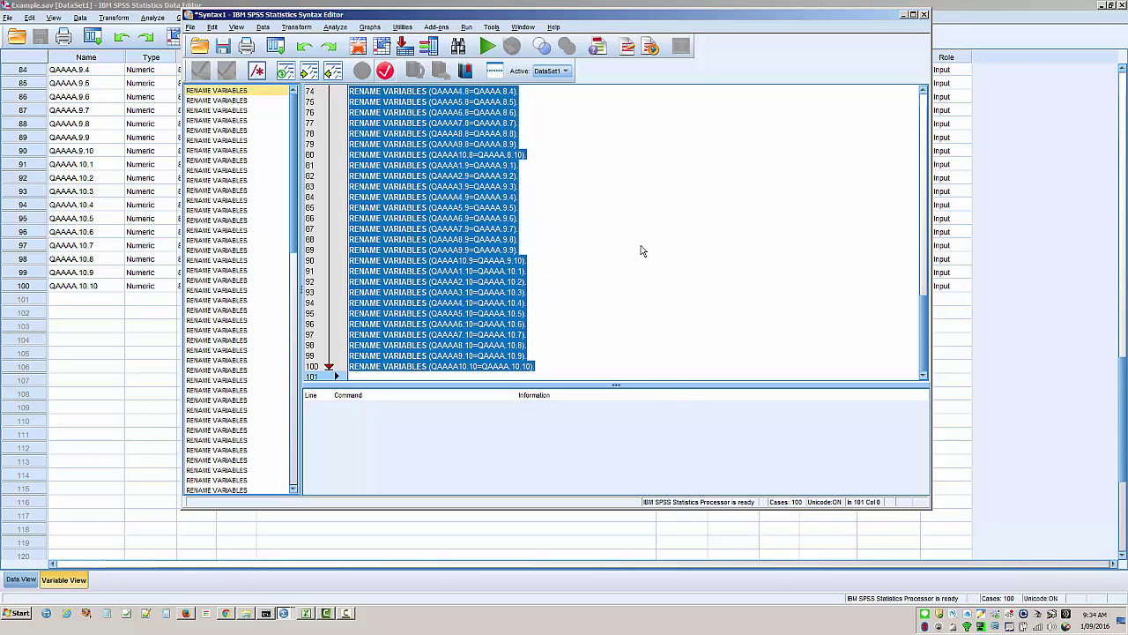
click(561, 370)
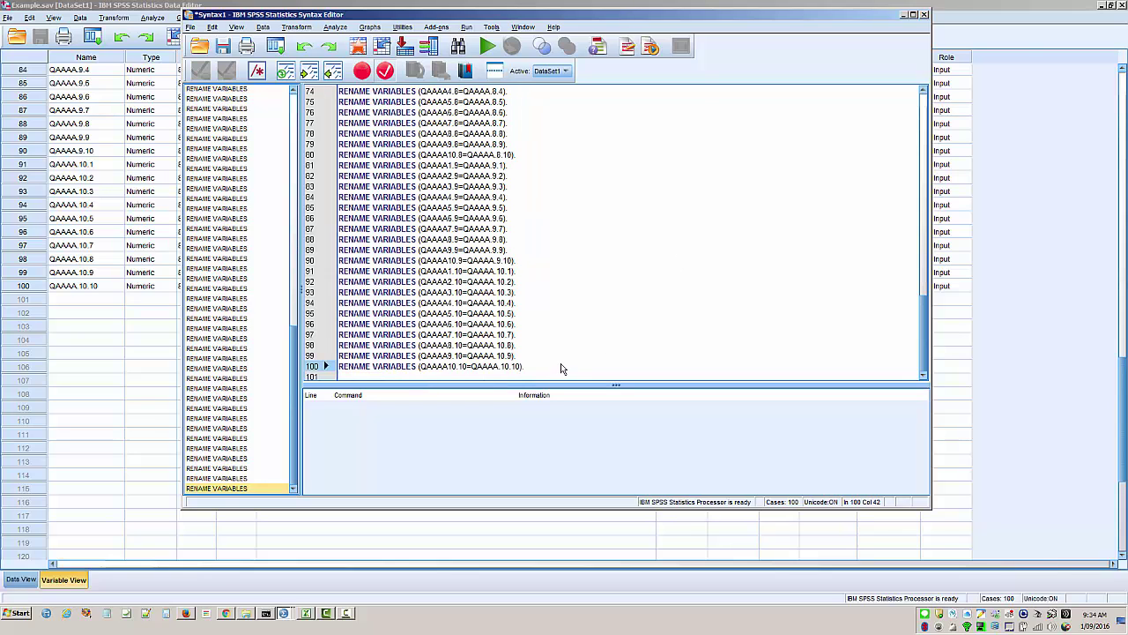
key(Return)
key(Return)
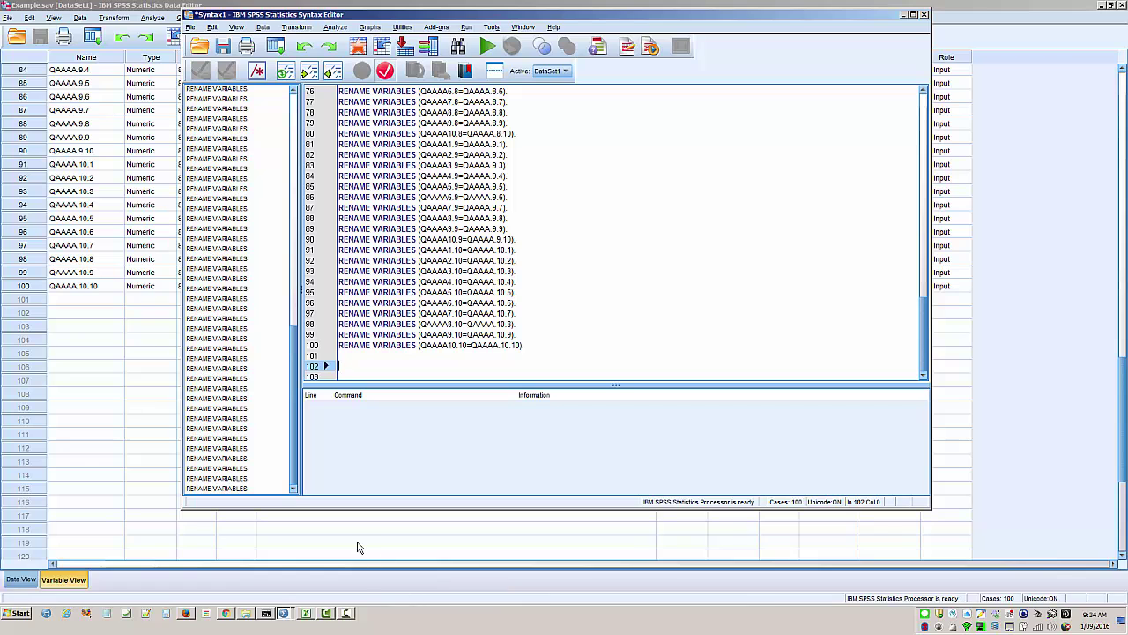
- Enter a 'Variable labels' text formula in Excel cell I1 and widen column I to fit
click(306, 615)
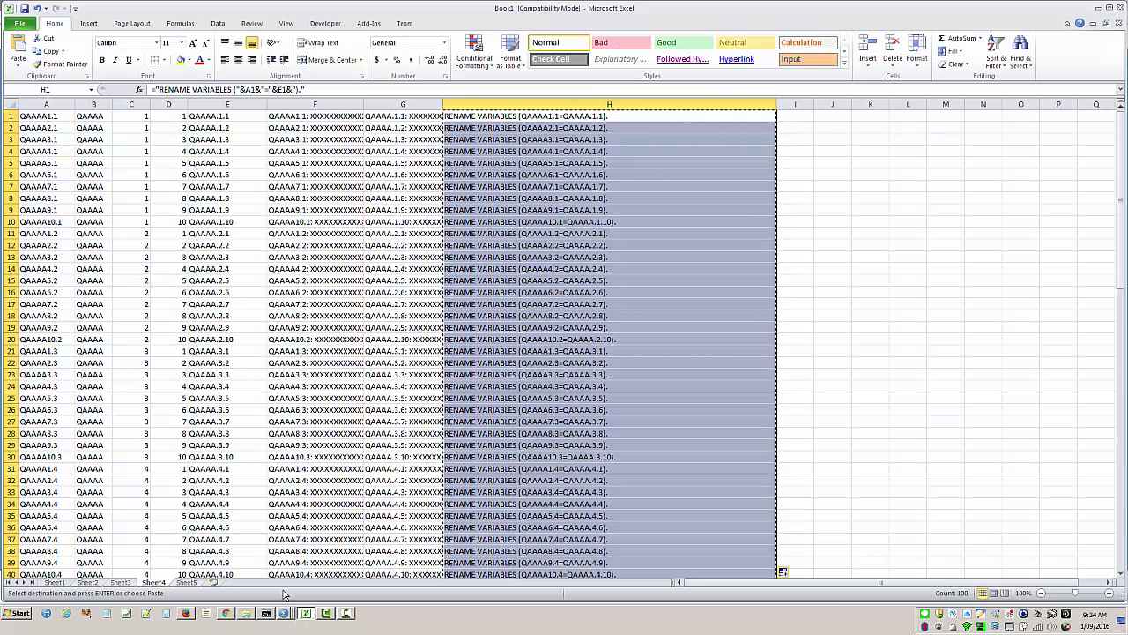
click(809, 118)
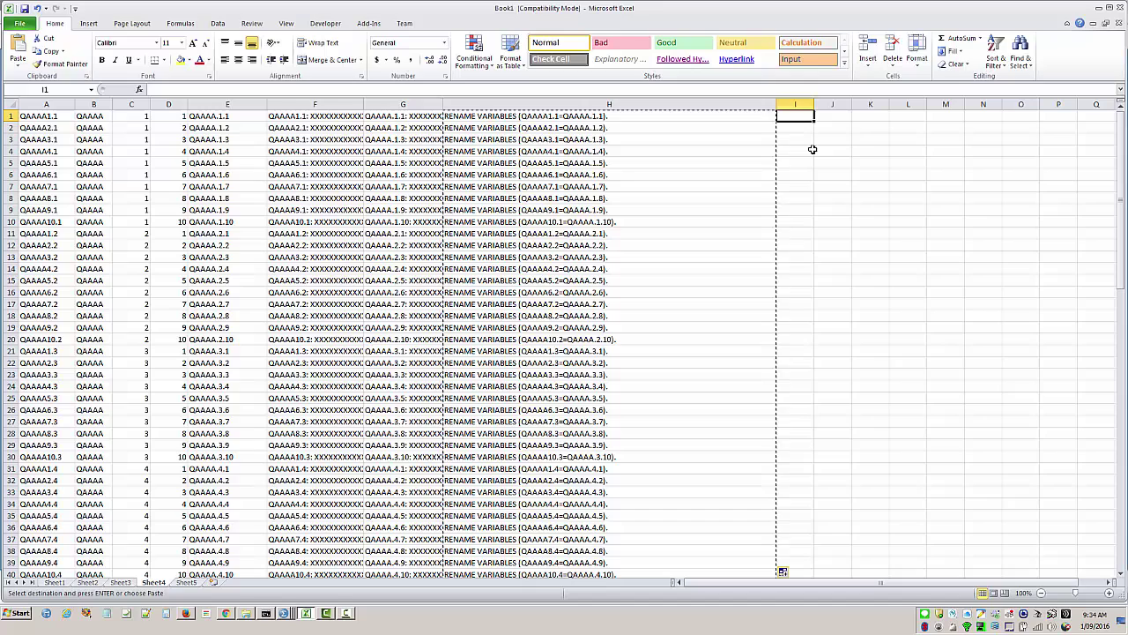
text(=)
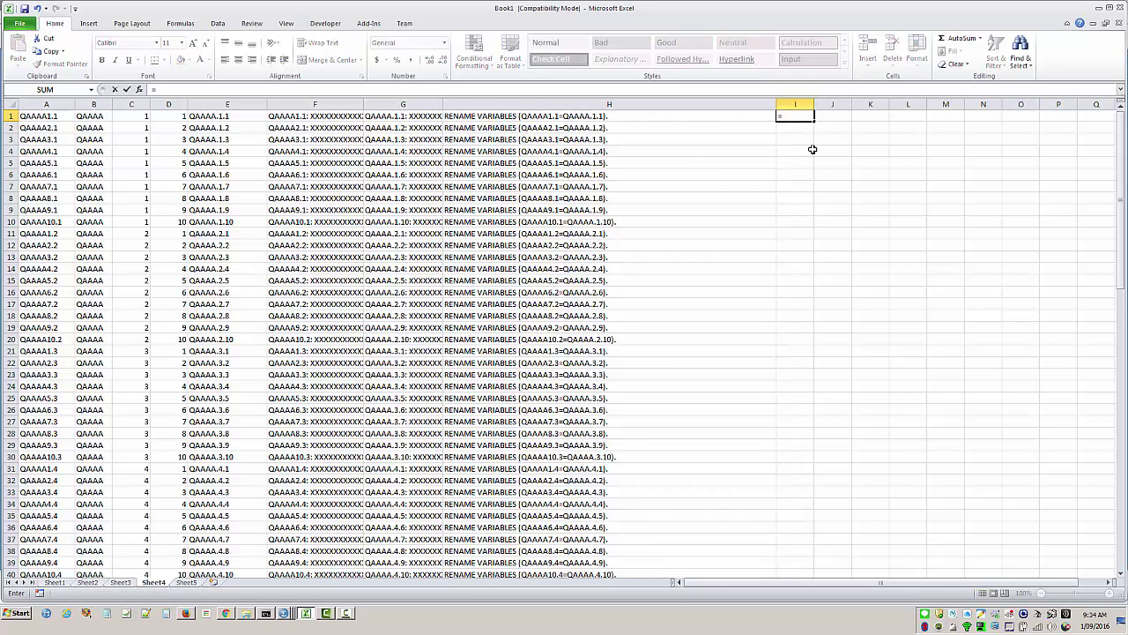
text(")
text(Viable)
key(BackSpace)
key(BackSpace)
key(BackSpace)
key(BackSpace)
text(ariable labels x)
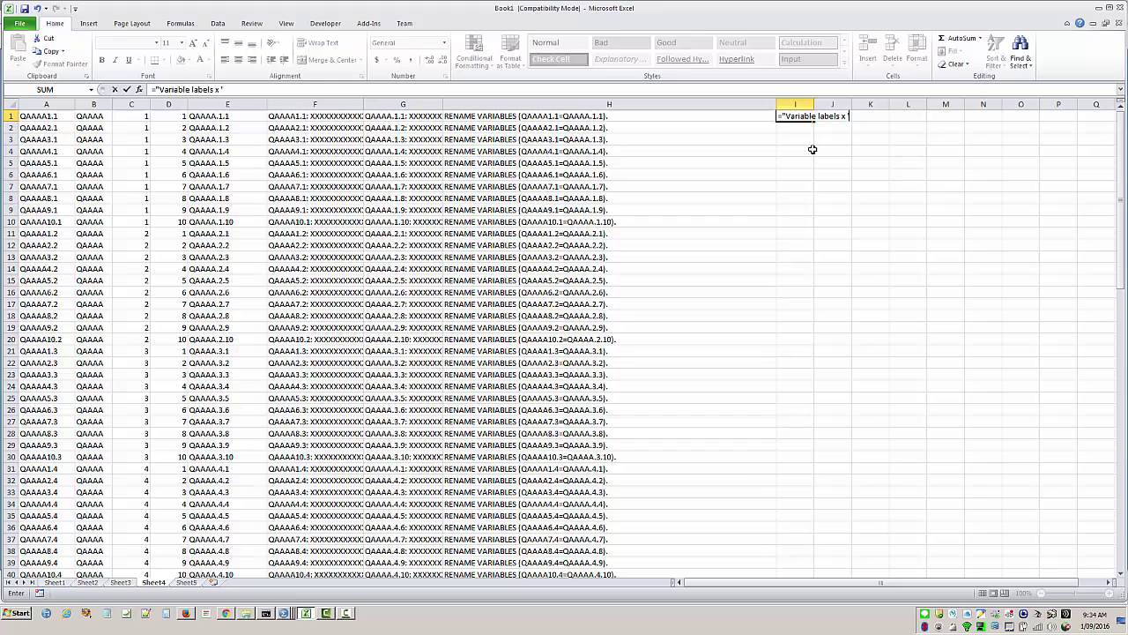
text(")
text(&)
text(".)
key(Return)
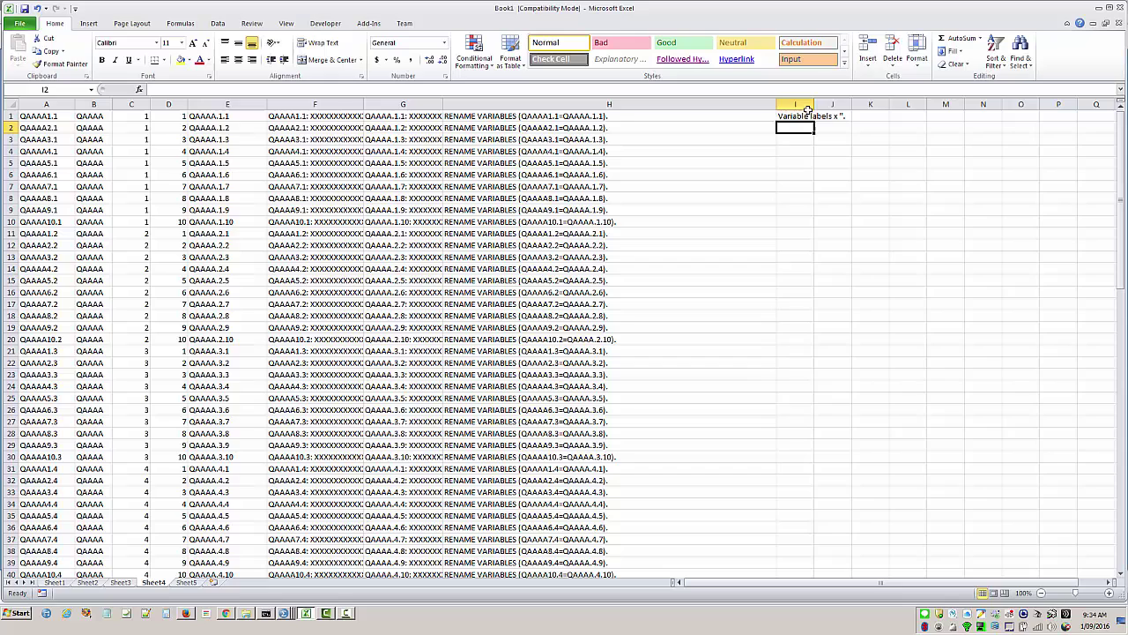
drag(816, 105, 890, 105)
key(Up)
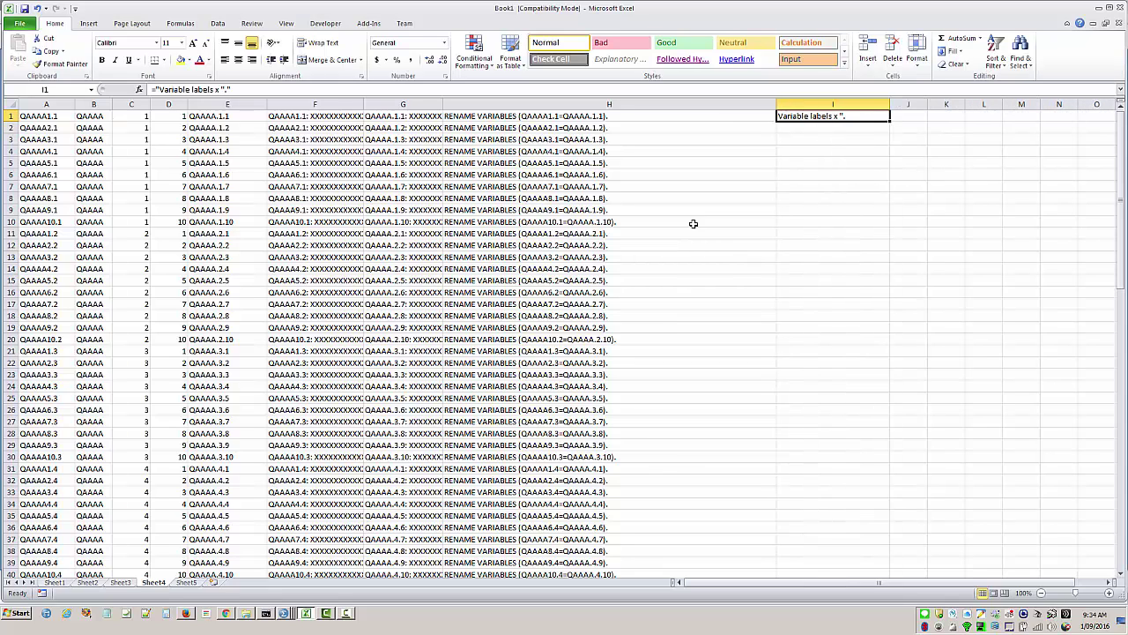
- Replace the x placeholder in I1's formula with a reference to E1's new variable name
click(216, 89)
double_click(217, 89)
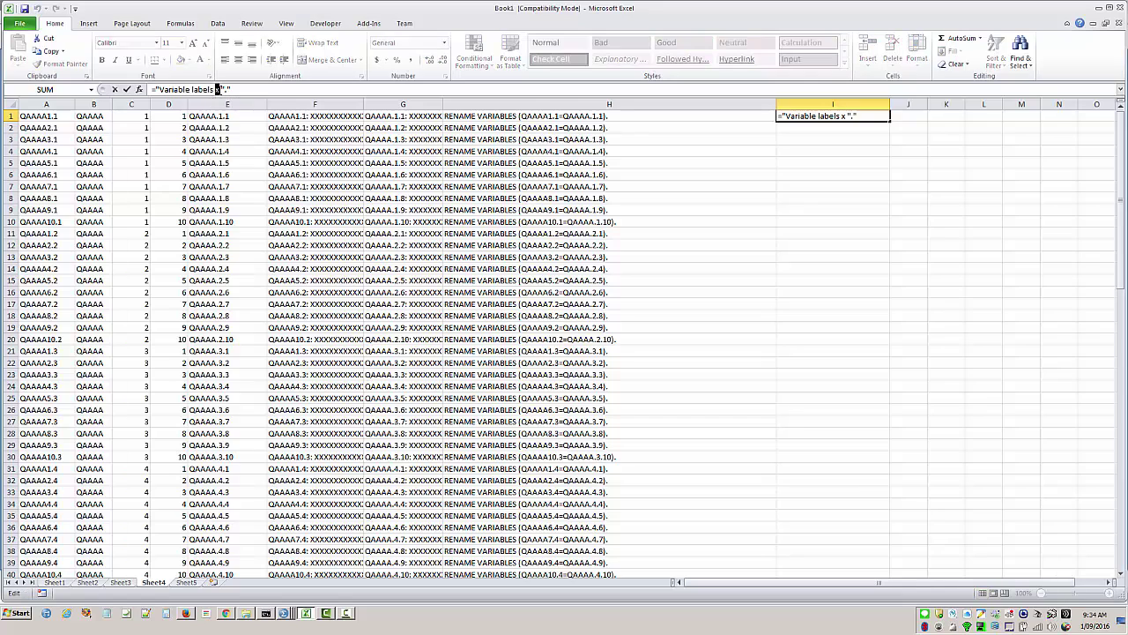
text("&&)
click(237, 114)
key(Return)
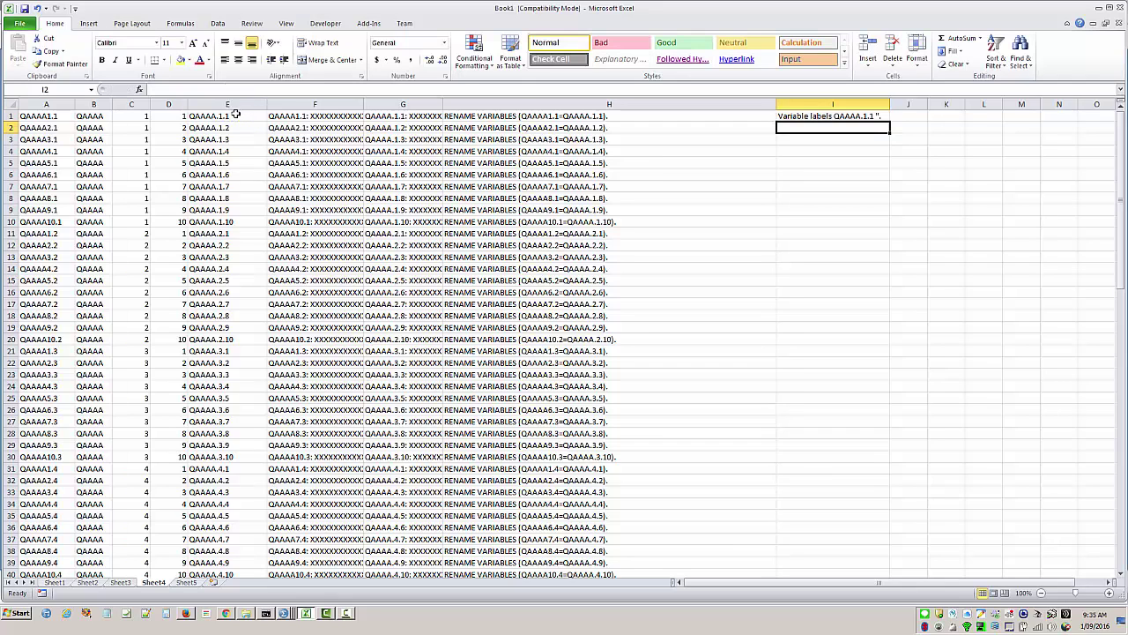
click(848, 115)
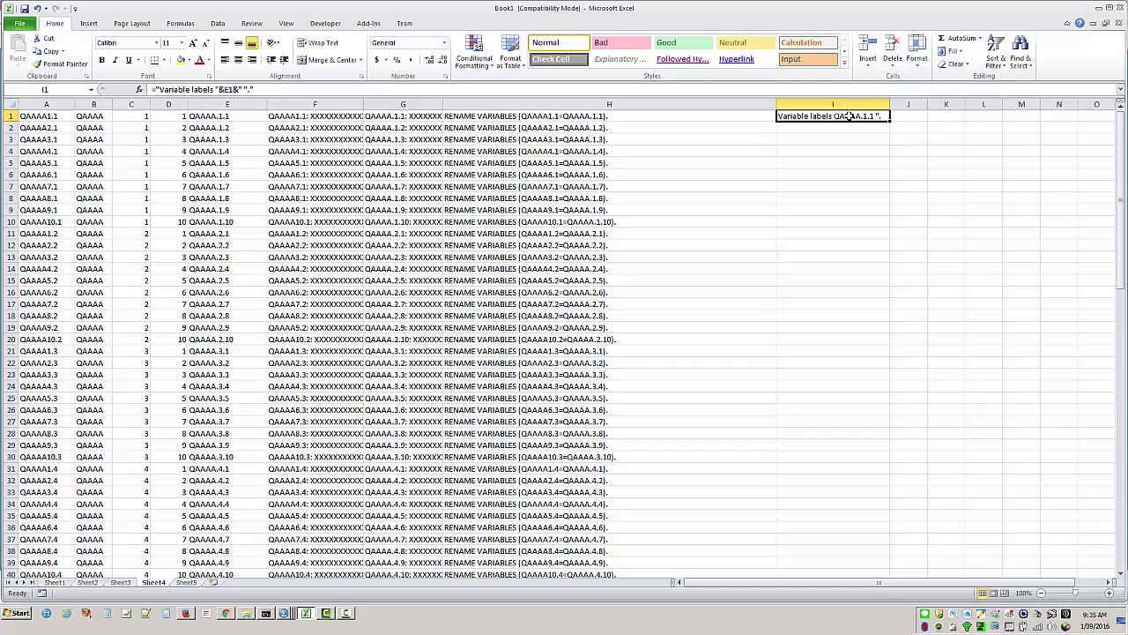
- Add G1's quoted label to I1's formula and fill it down through row 100
click(246, 89)
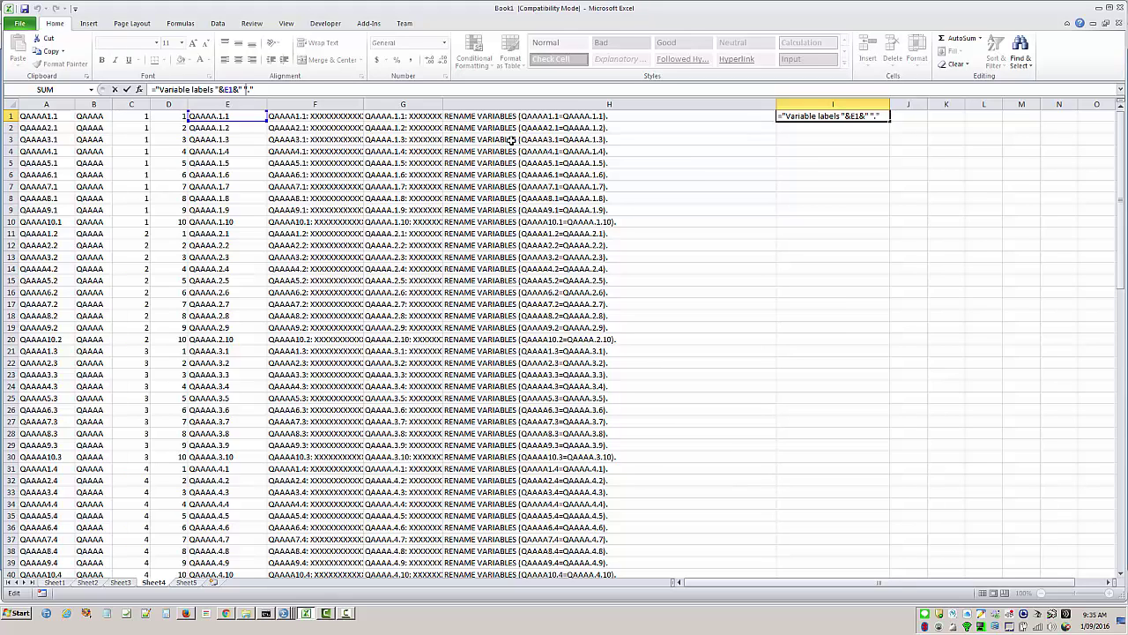
text(""&)
click(400, 115)
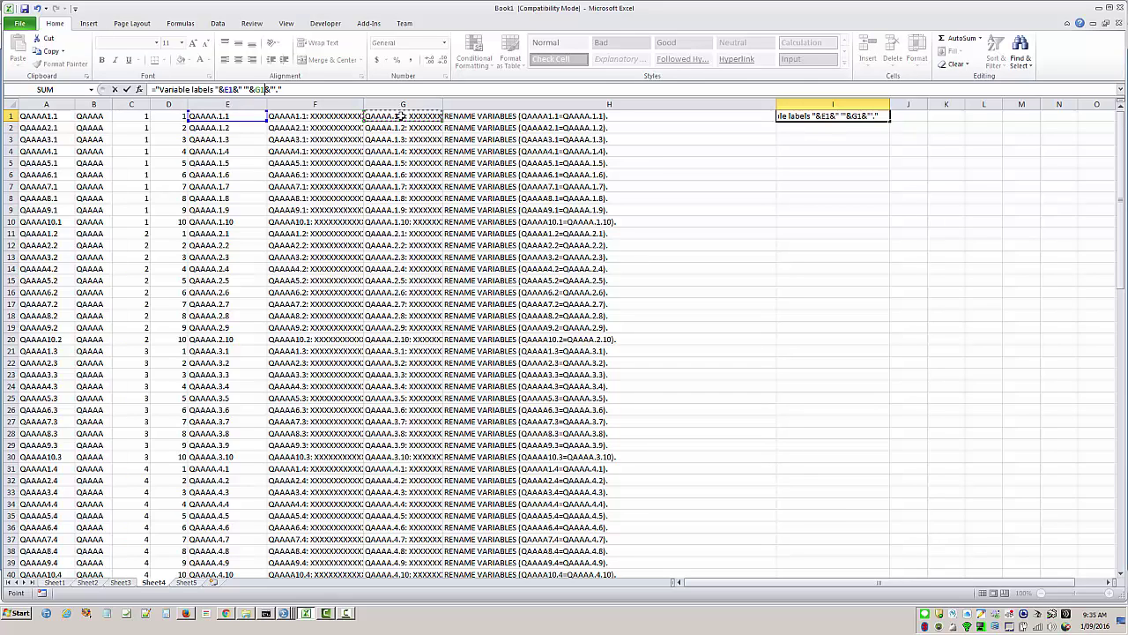
key(Return)
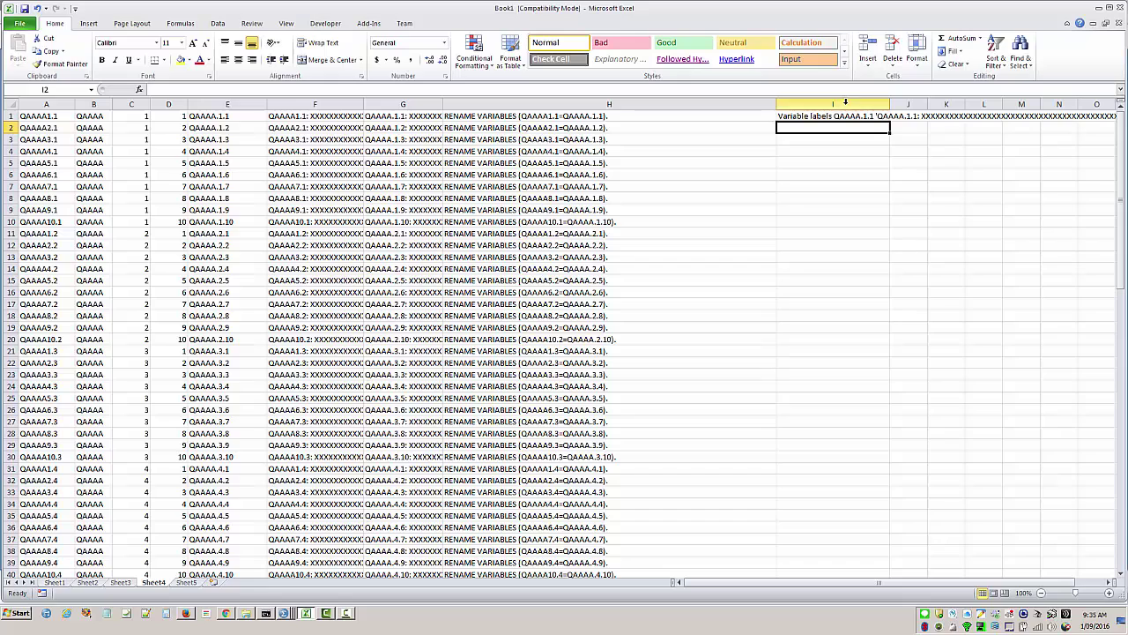
click(810, 117)
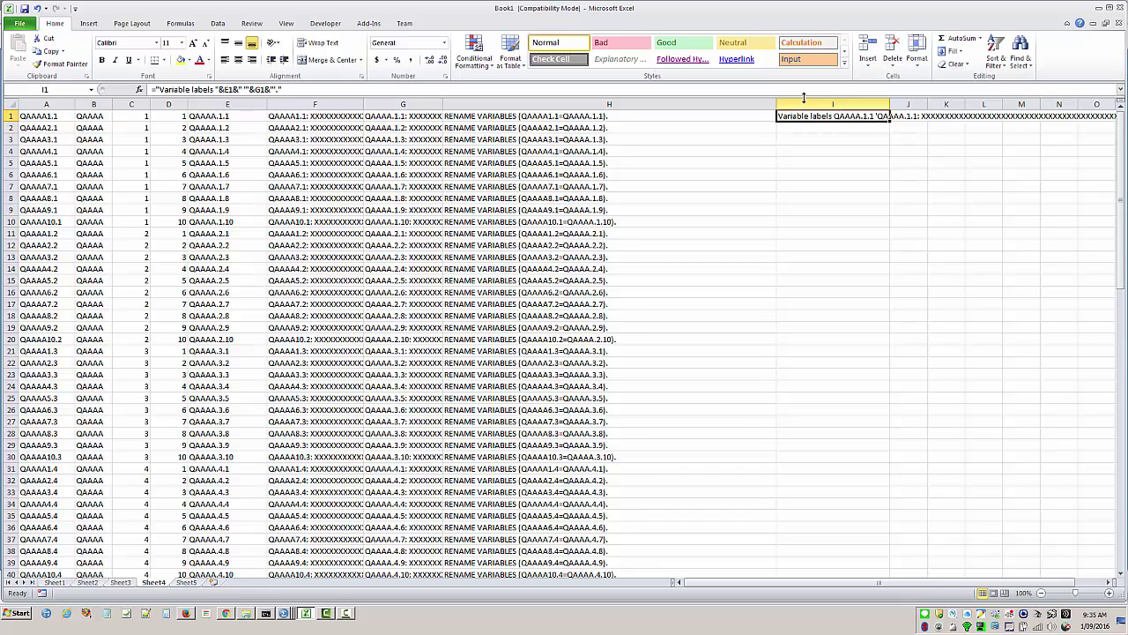
drag(776, 105, 640, 105)
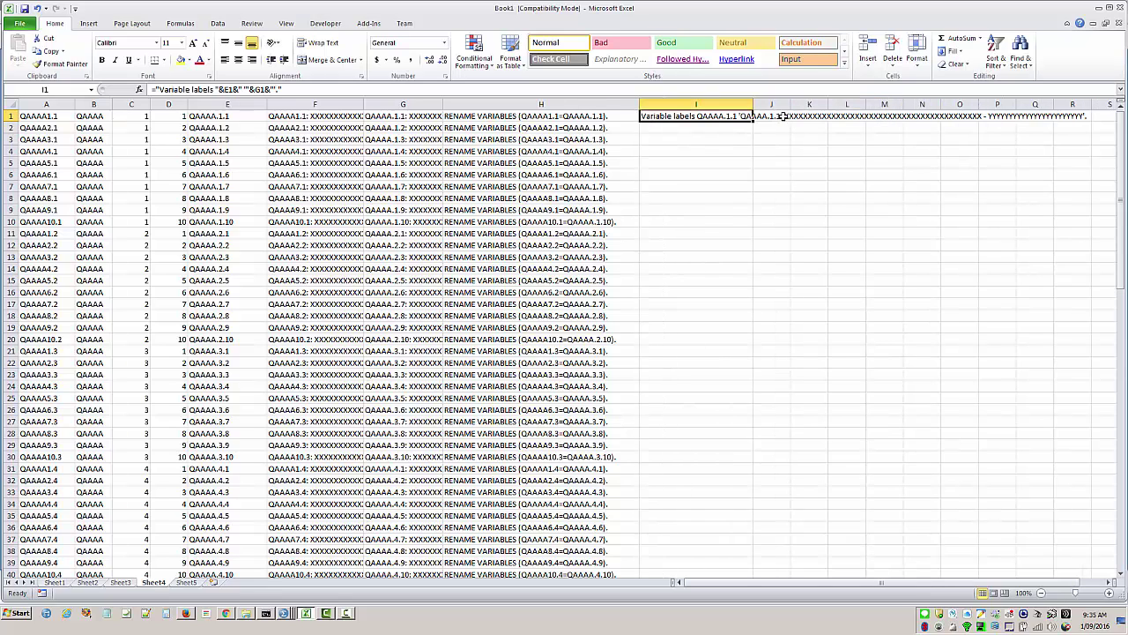
double_click(753, 121)
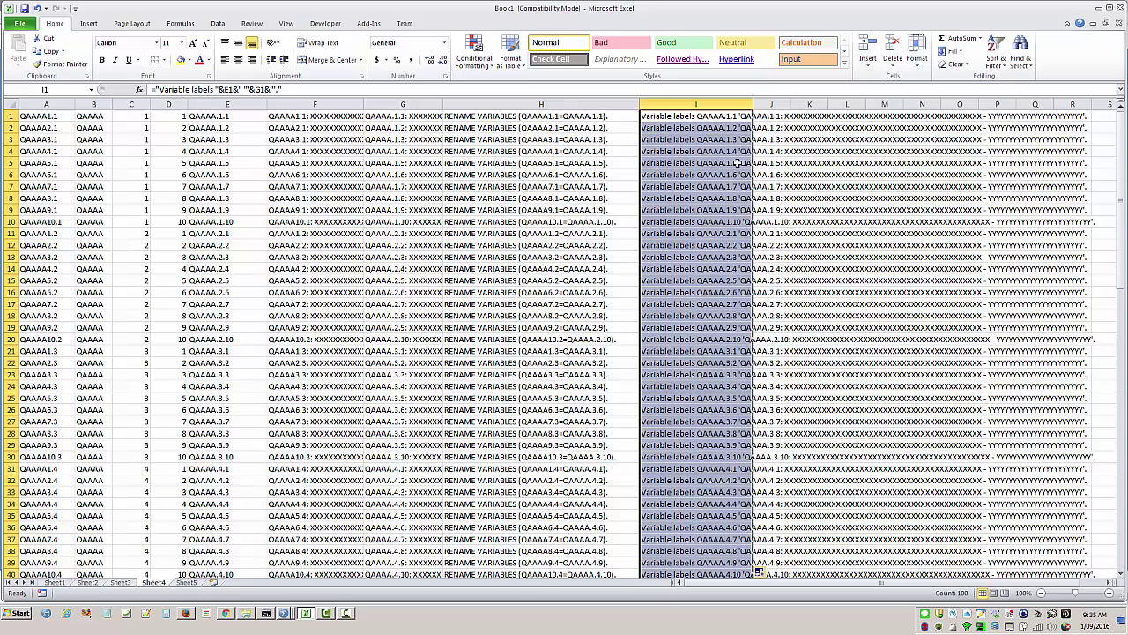
- Paste the 100 Variable labels commands from I1:I100 at line 102 of Syntax1 and run them
key(ctrl+c)
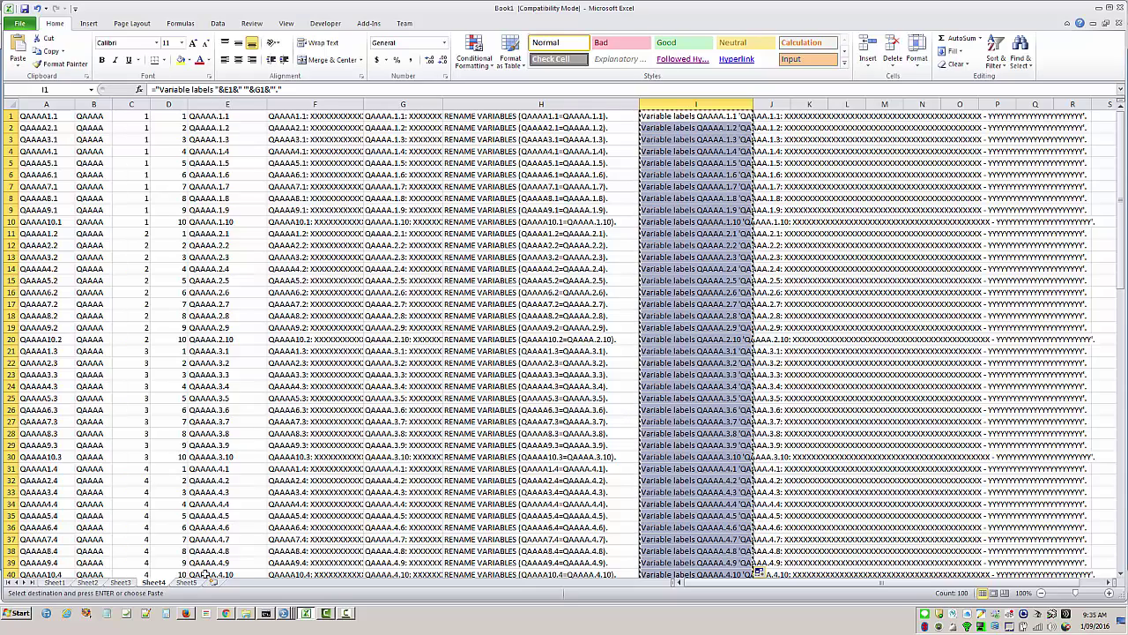
click(284, 612)
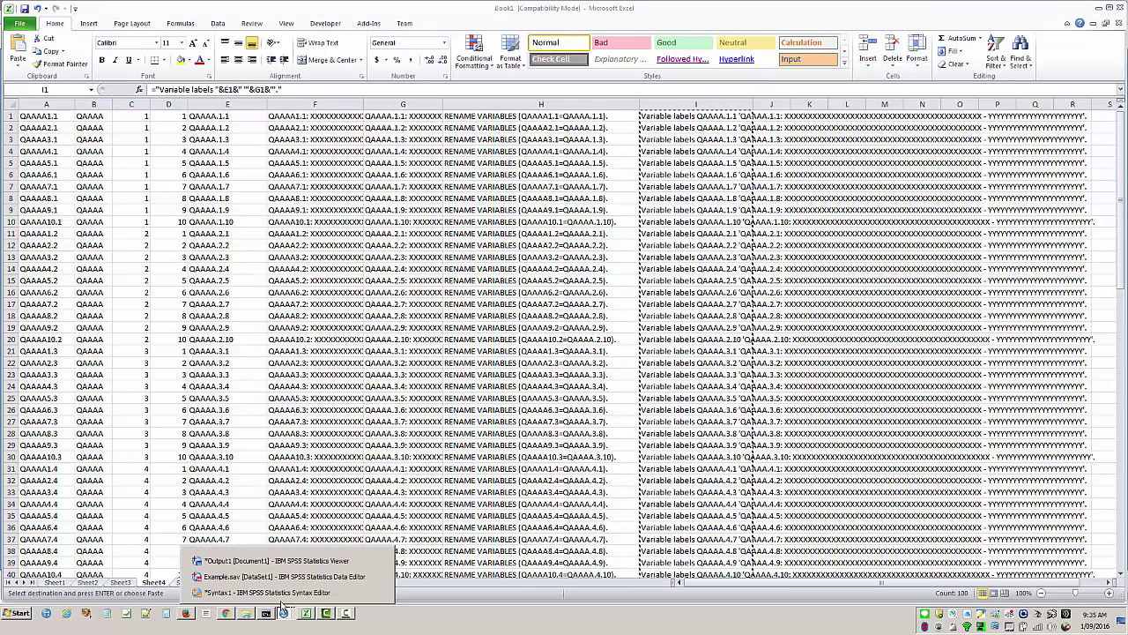
click(280, 594)
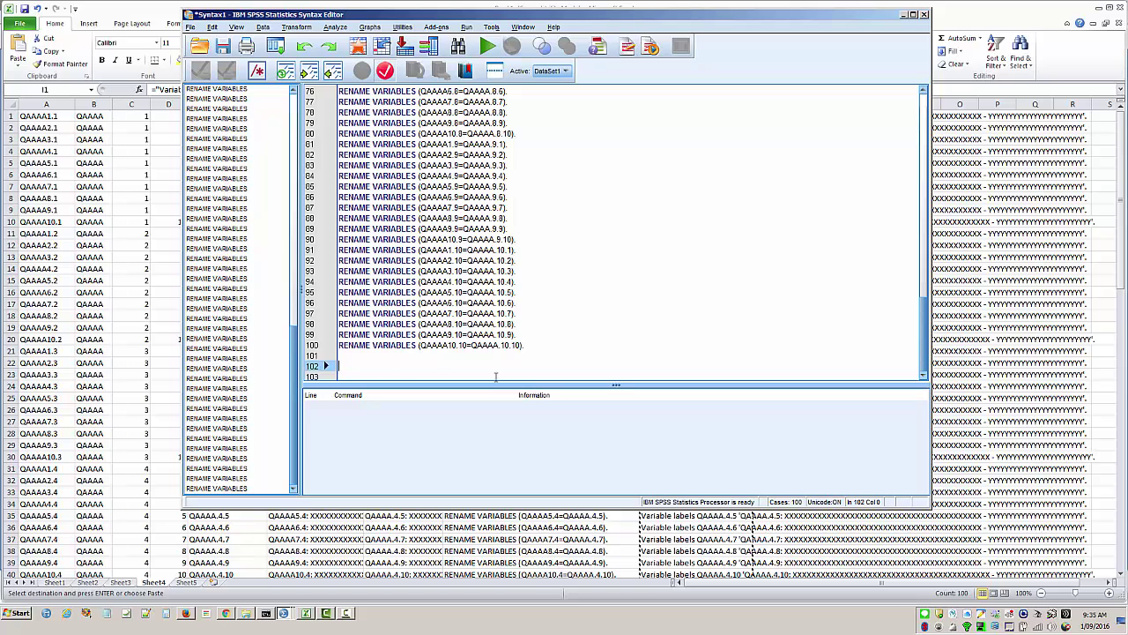
key(ctrl+v)
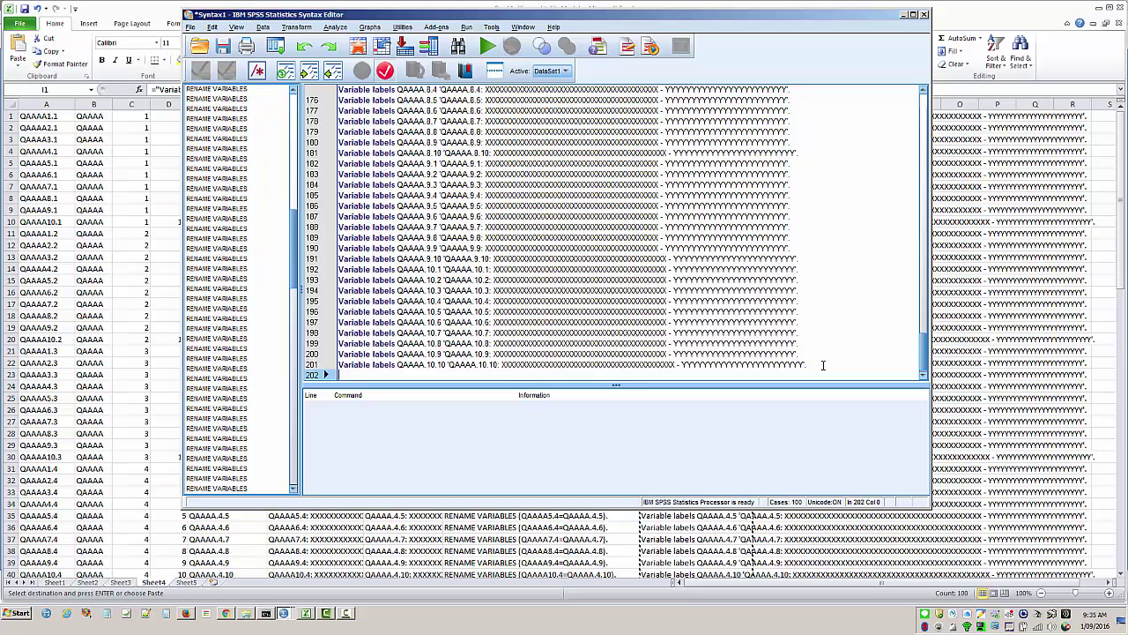
mouse_move(820, 370)
mouse_down()
mouse_move(564, 189)
mouse_move(298, 49)
mouse_move(361, 242)
mouse_move(339, 250)
mouse_up()
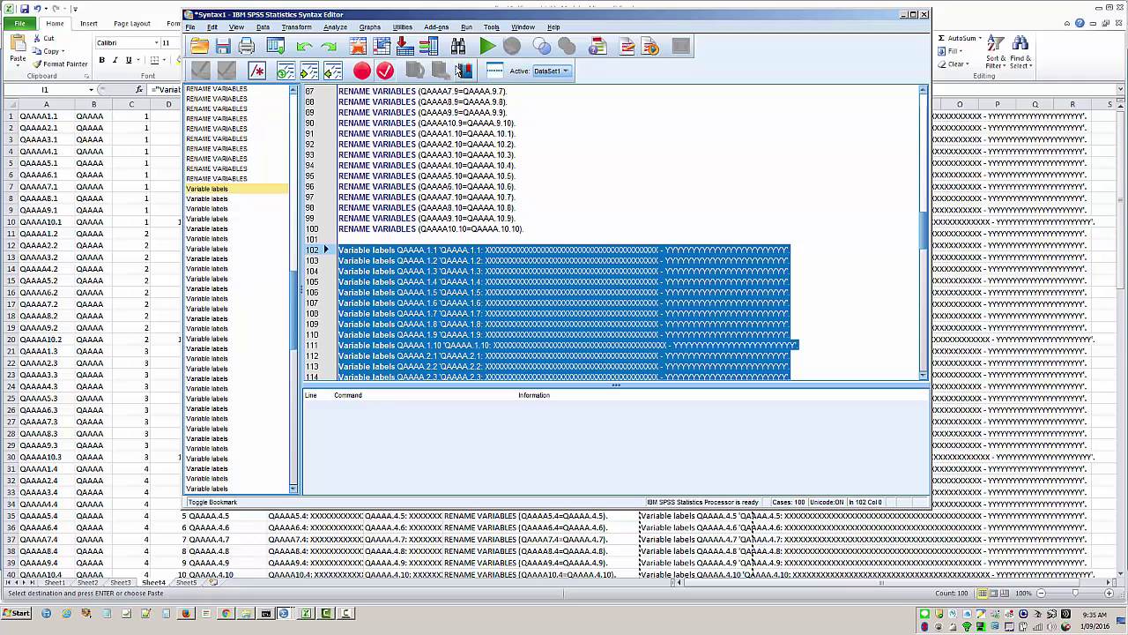
click(487, 51)
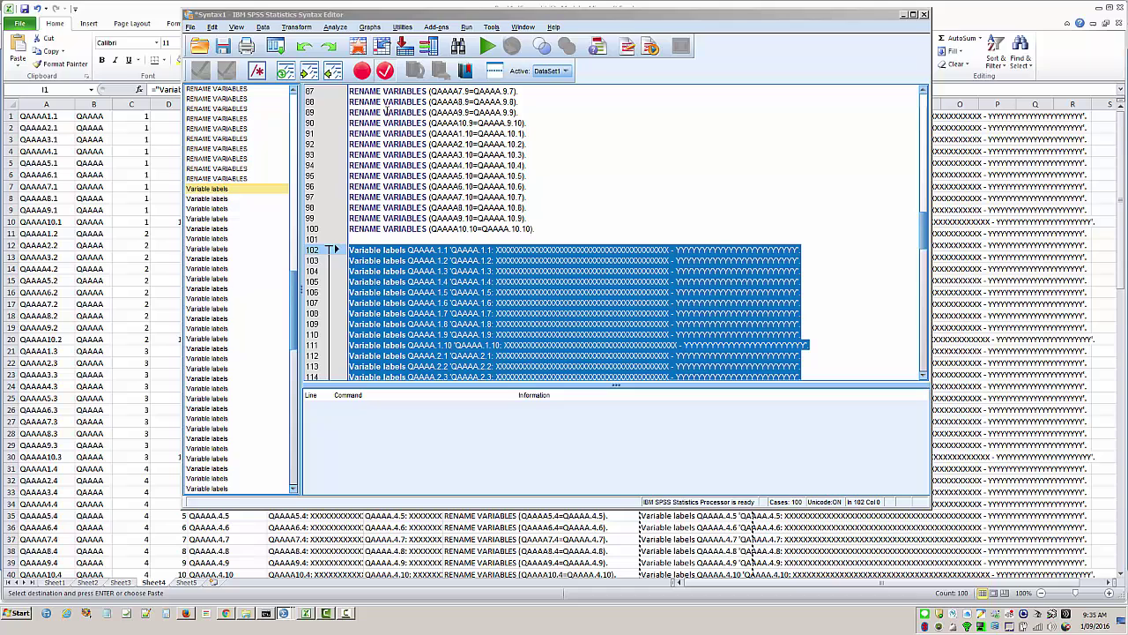
drag(388, 15, 573, 55)
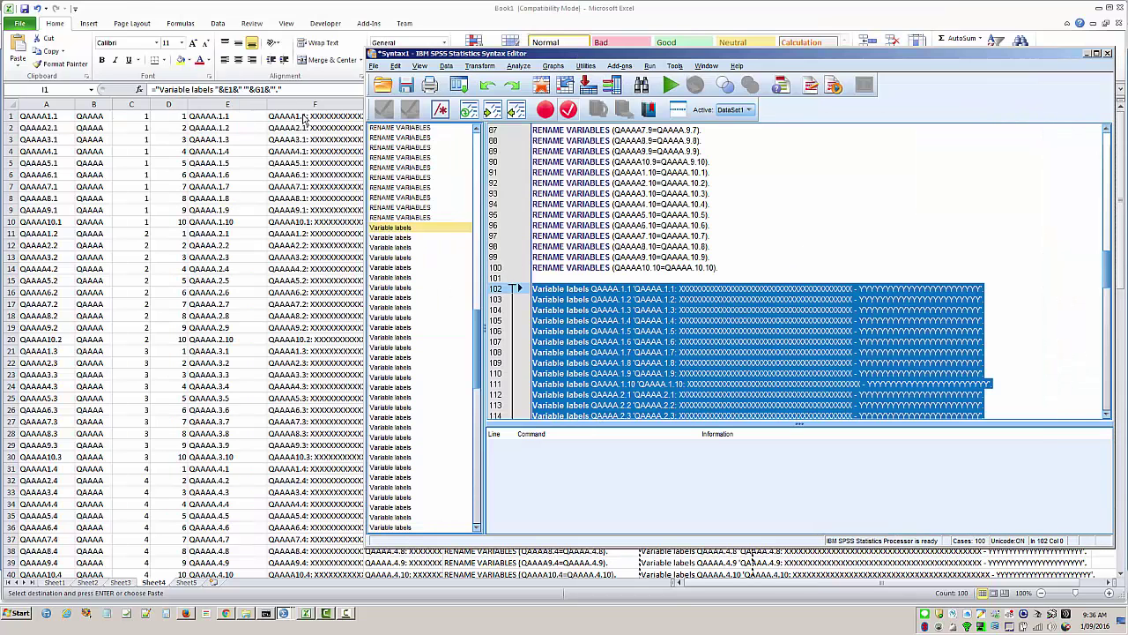
- Show Example.sav's Variable View from the top, labels matching QAAAA.1.1 through QAAAA.10.10
click(284, 613)
click(380, 576)
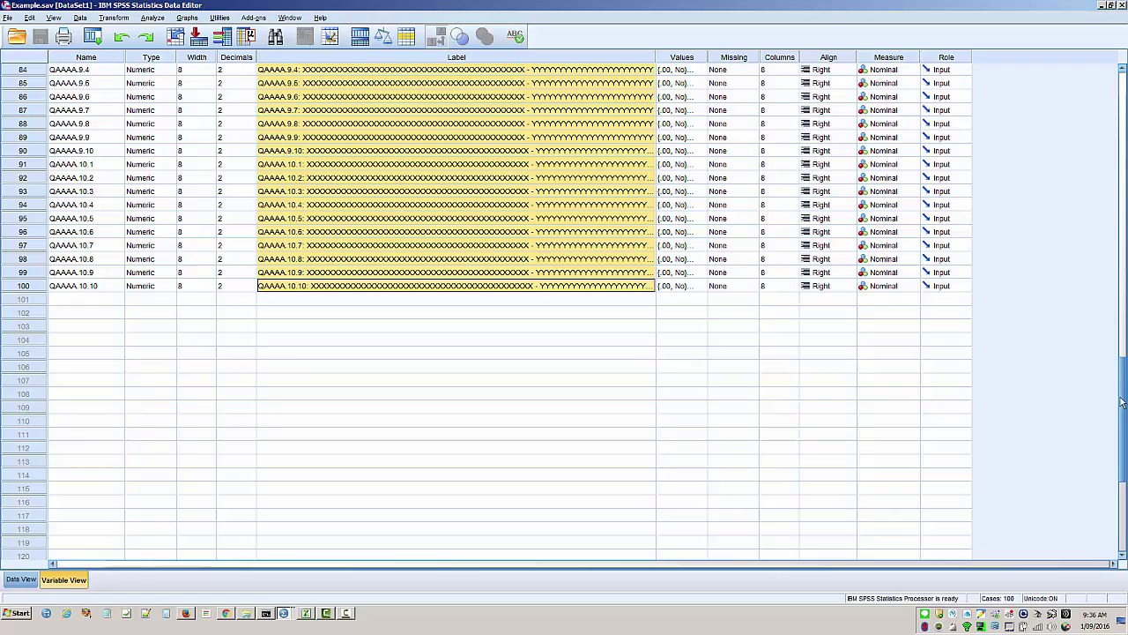
drag(1122, 402, 1122, 111)
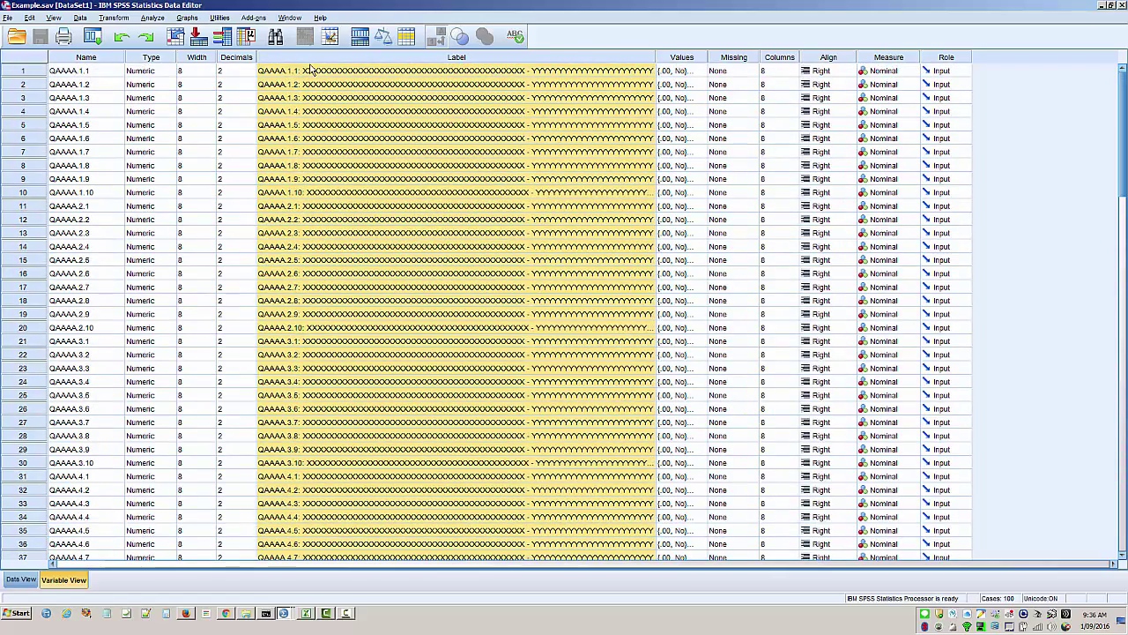